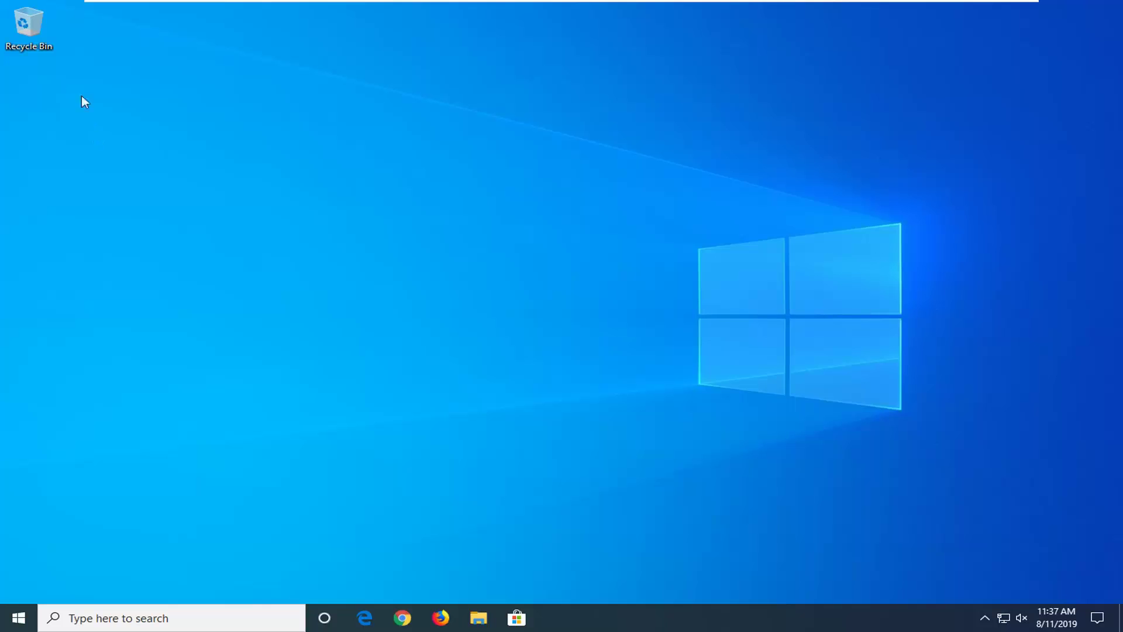
- Inspect the Recycle Bin's contents and check whether the option to empty it is available
double_click(29, 26)
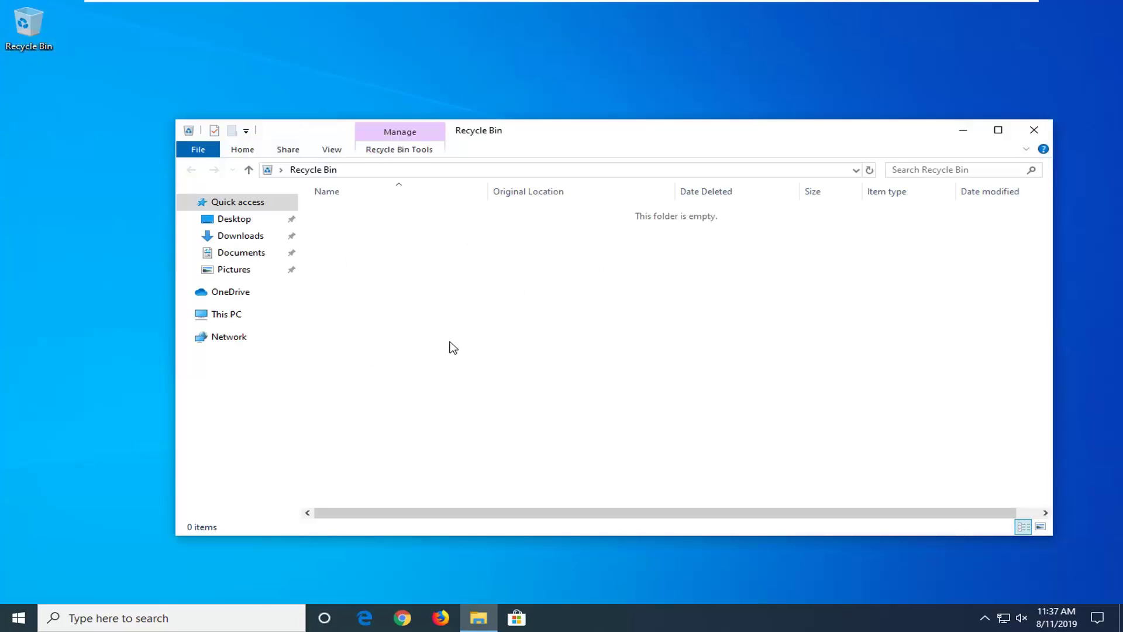
right_click(459, 271)
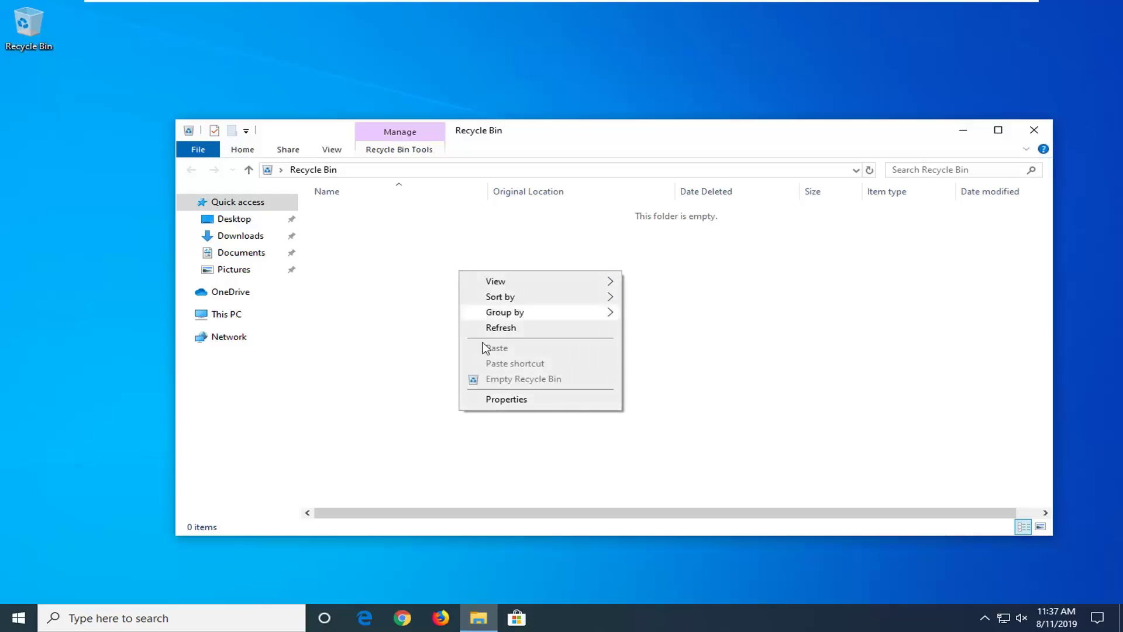
left_click(382, 339)
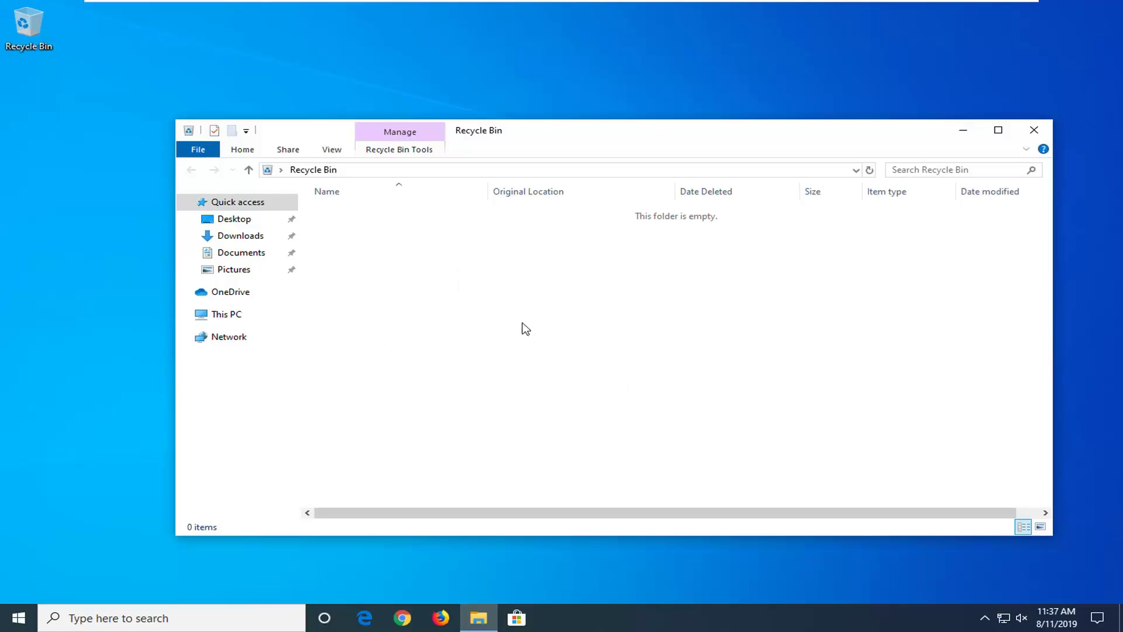
left_click(1027, 135)
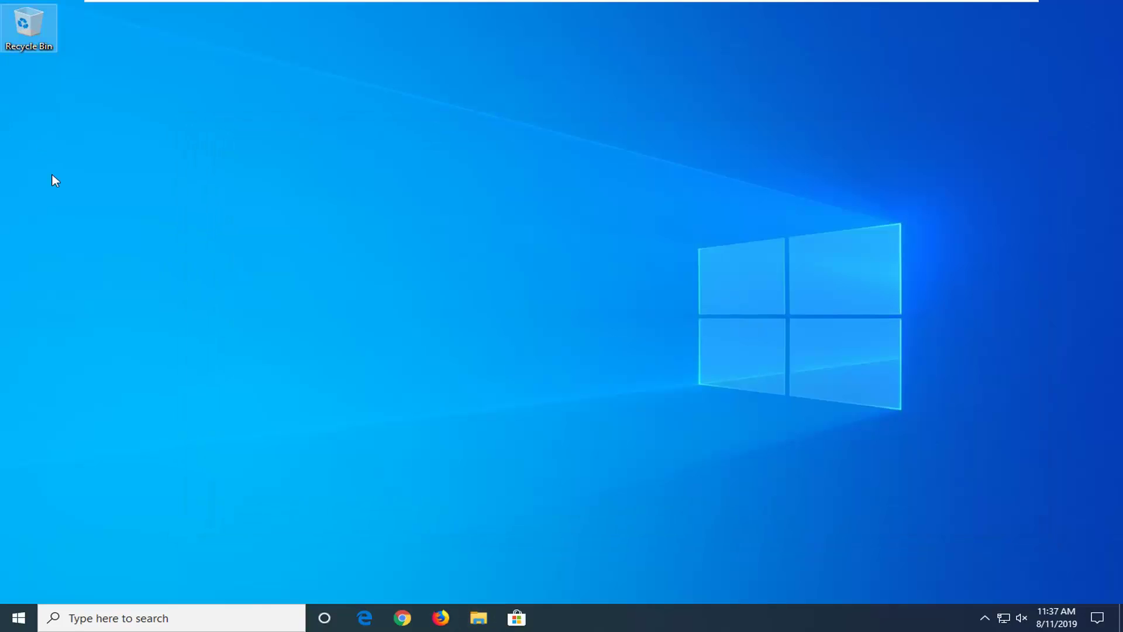
right_click(29, 18)
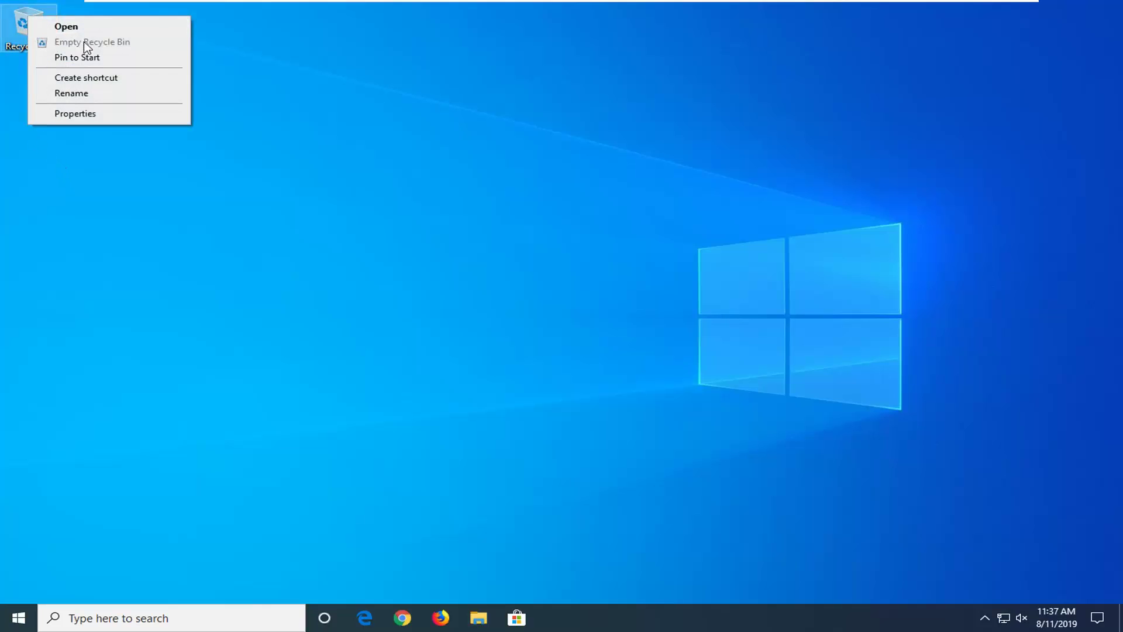
left_click(258, 253)
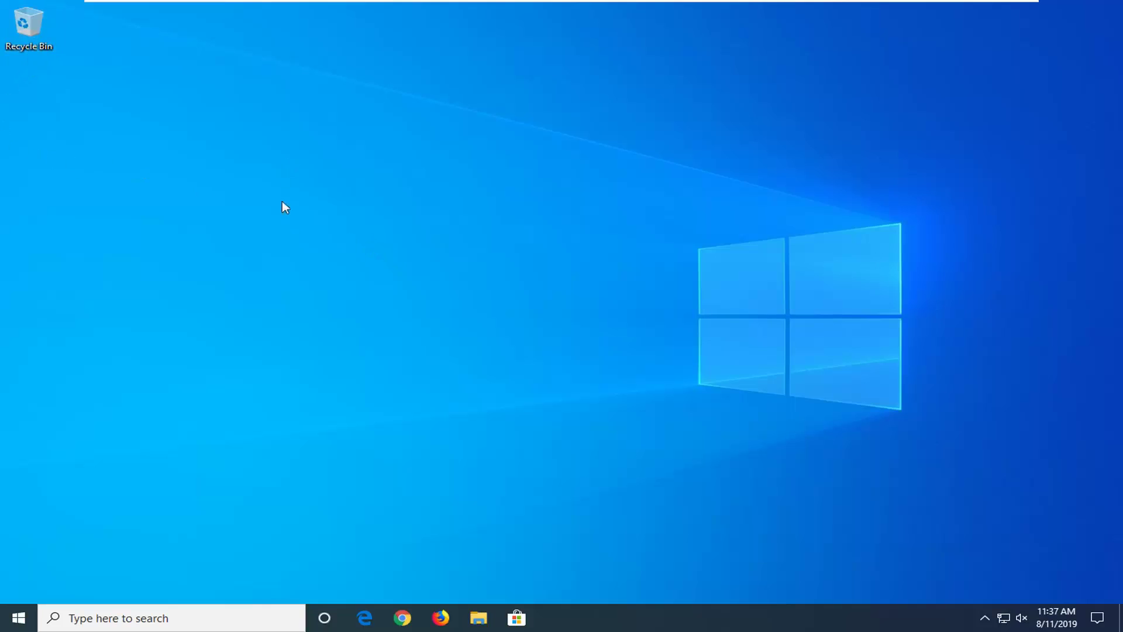
- Search Windows for "downloads" and open the user's Downloads folder
left_click(14, 623)
type("down")
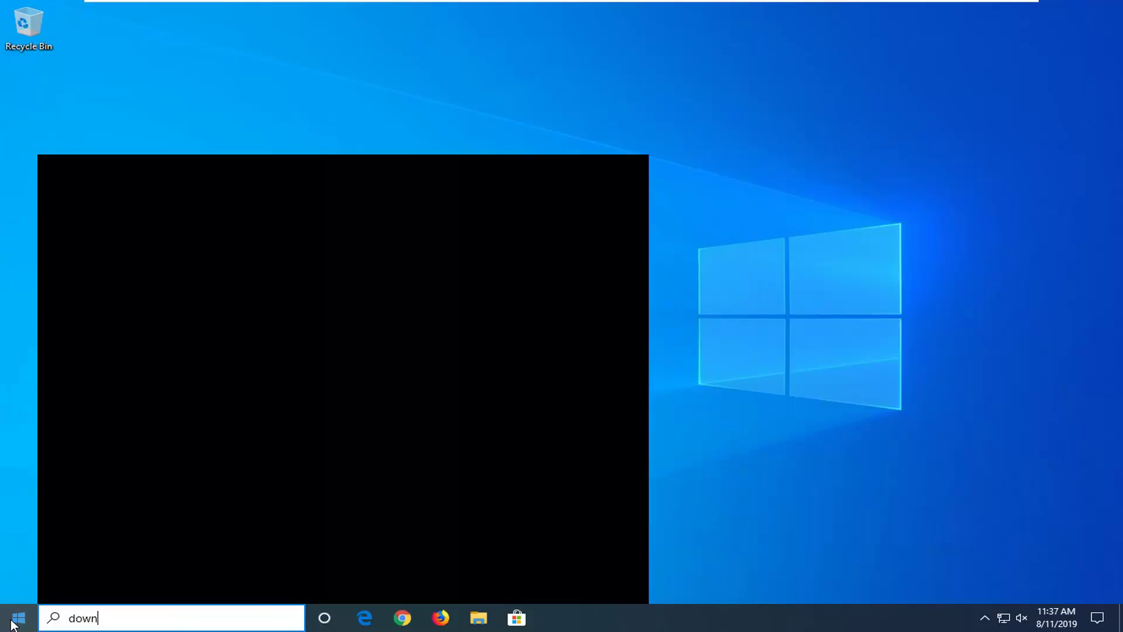
type("loads")
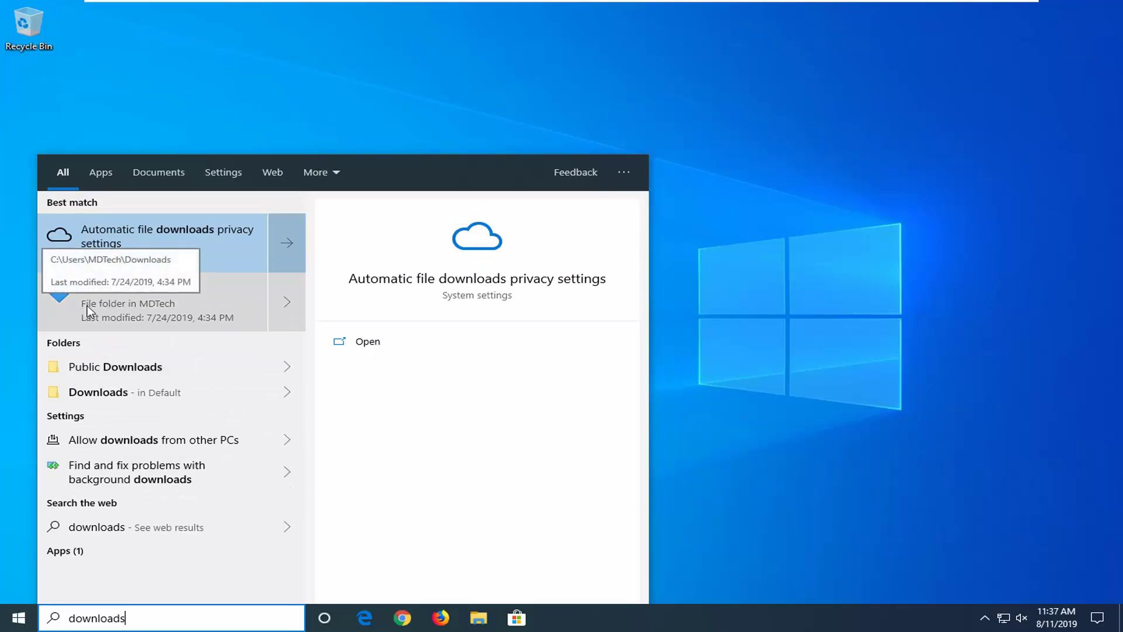
left_click(52, 290)
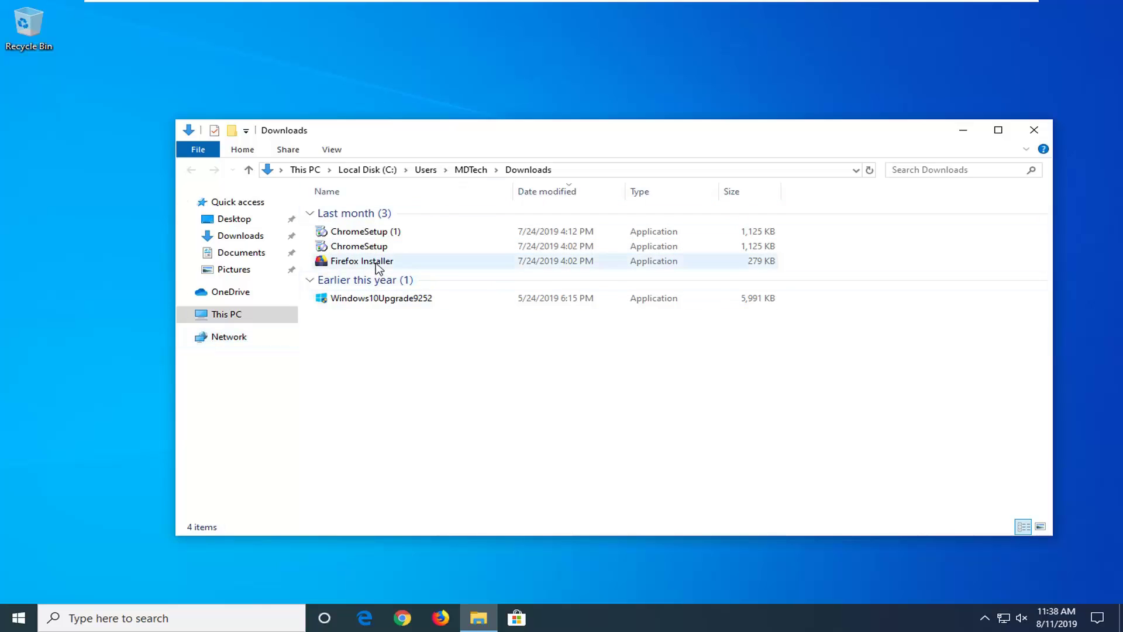
- Delete all files in the Downloads folder, including the ChromeSetup, Firefox Installer and Windows10Upgrade9252 files
left_click(376, 233)
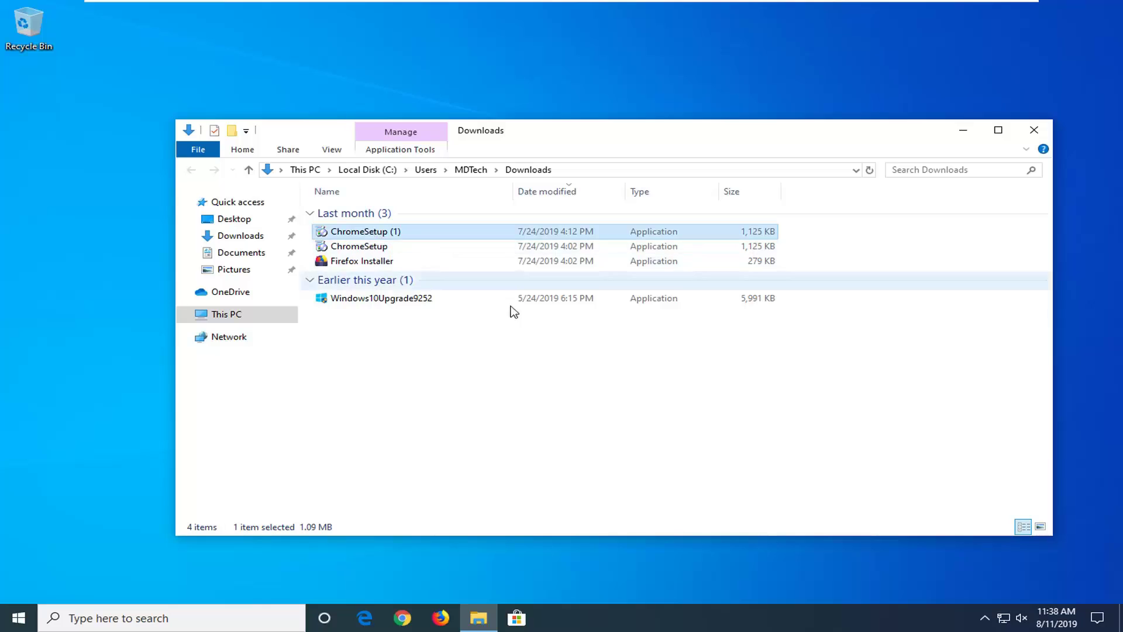
left_click_drag(597, 389, 389, 253)
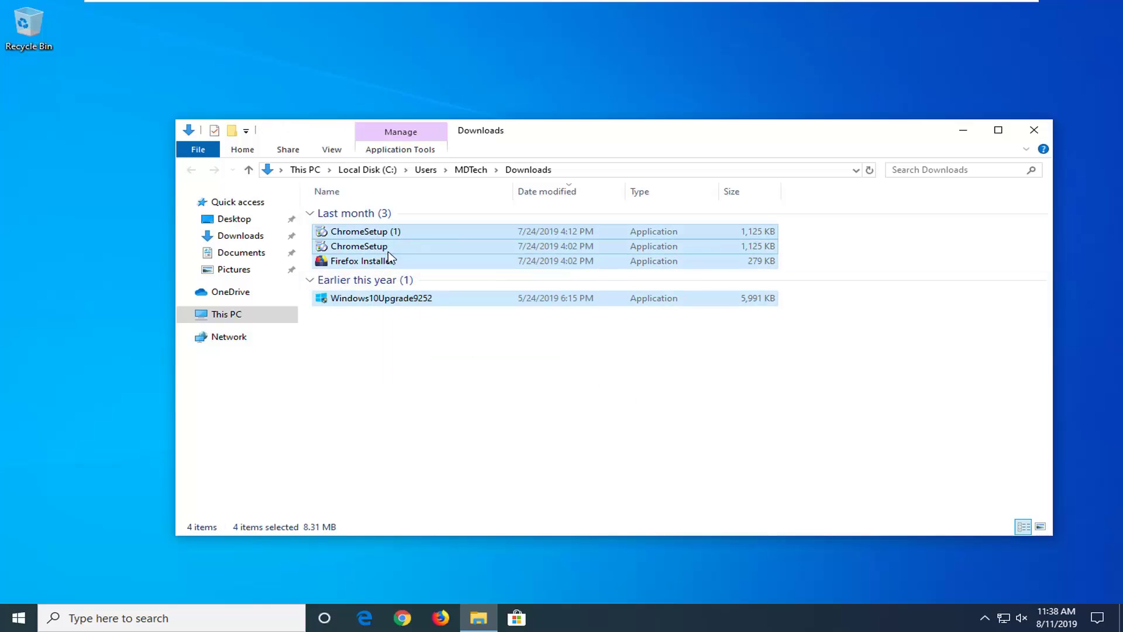
right_click(378, 243)
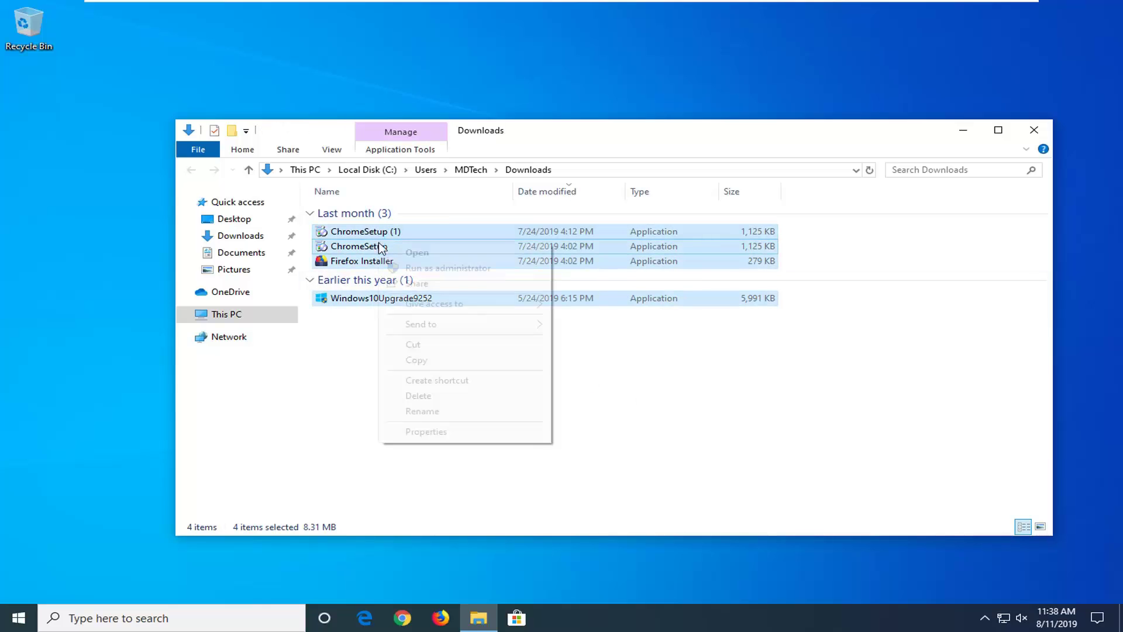
left_click(419, 396)
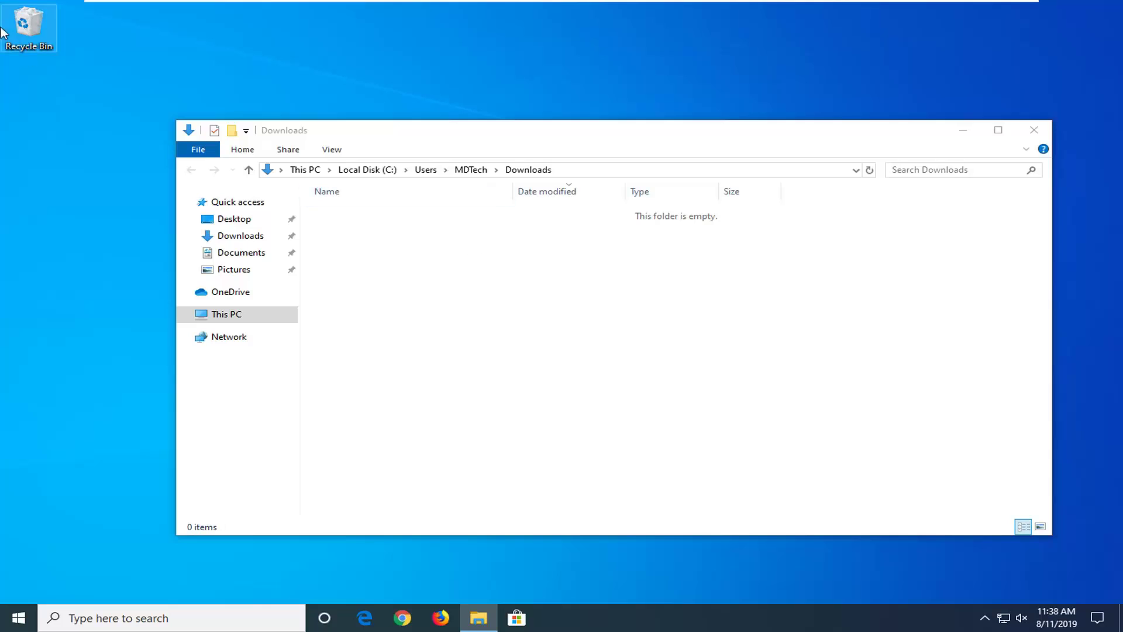
- Empty the Recycle Bin, confirming the permanent deletion, and close the Downloads window
right_click(22, 21)
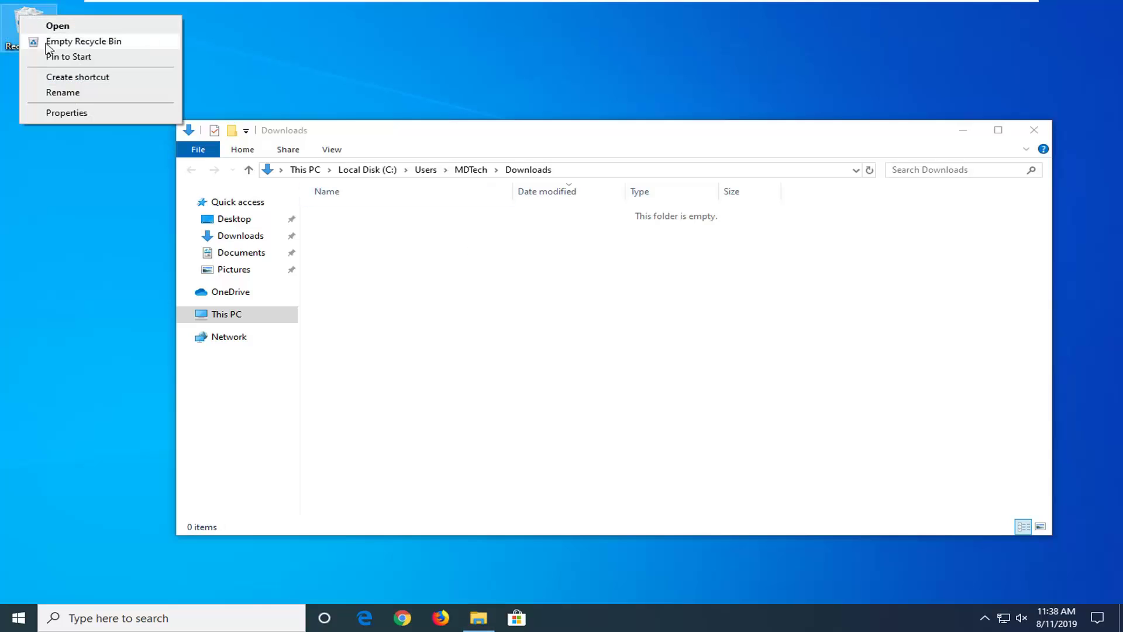
left_click(90, 42)
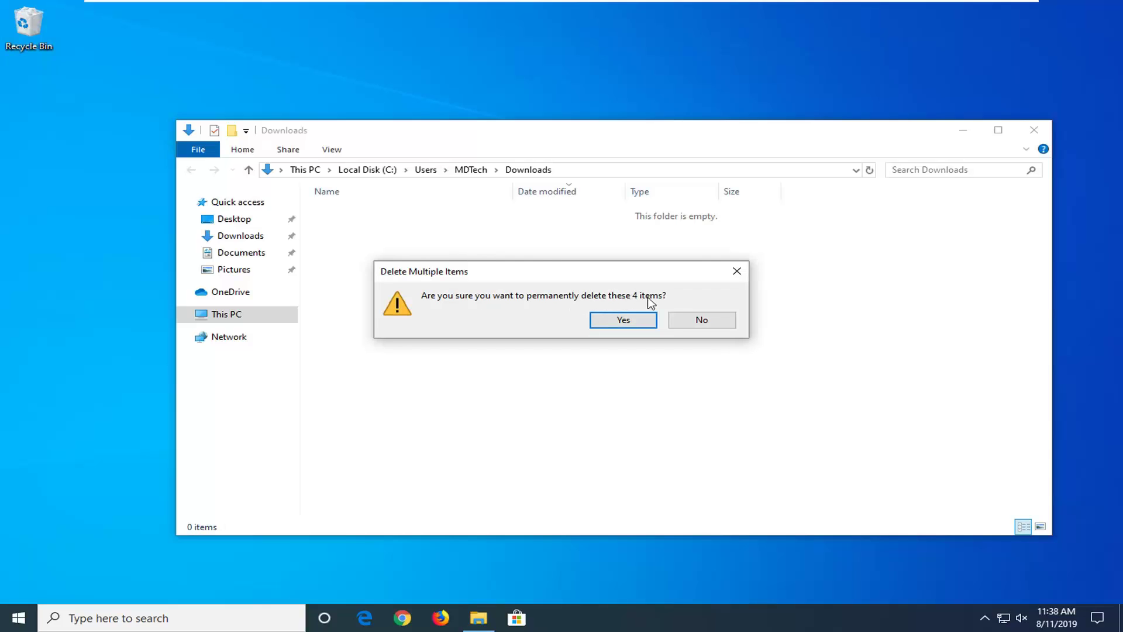
left_click(631, 325)
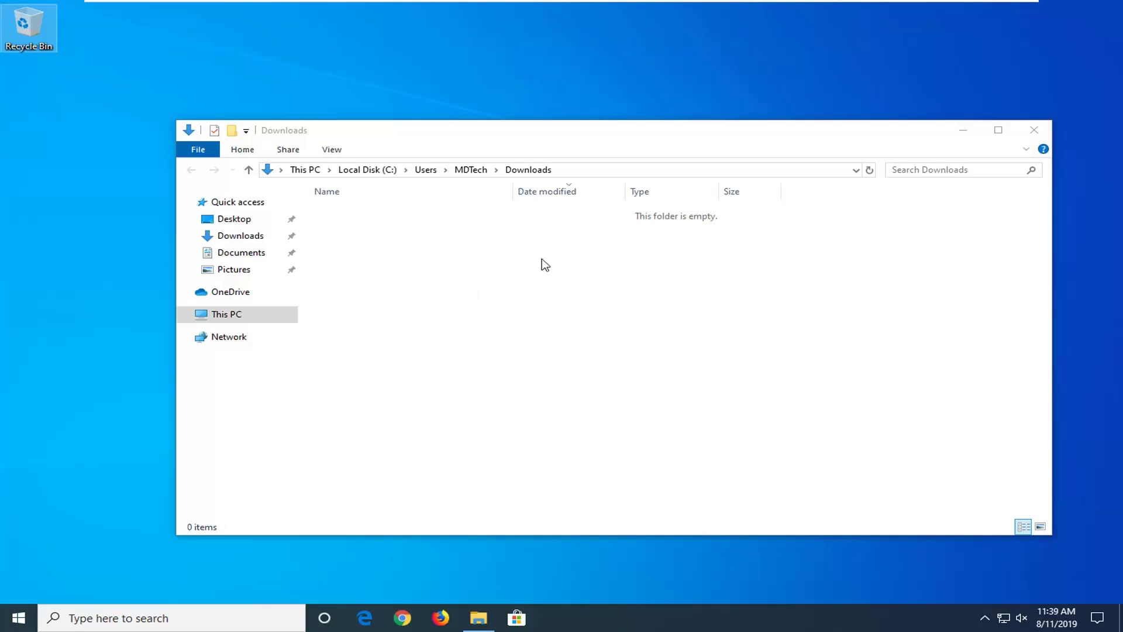
left_click(735, 196)
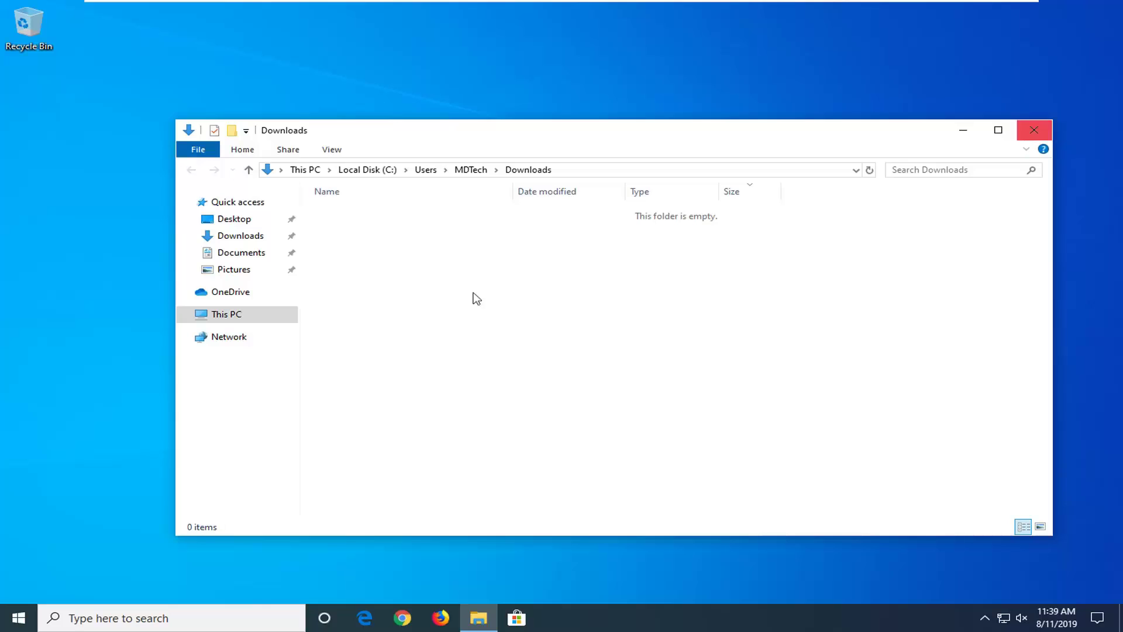
left_click(1030, 133)
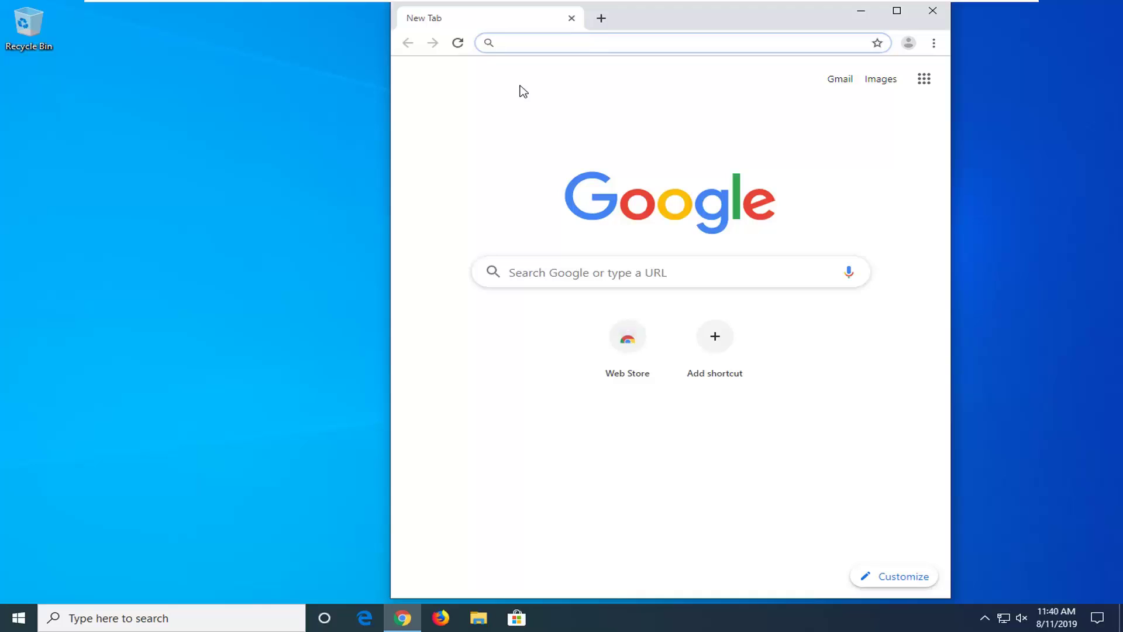
- Switch to Chrome, maximize its window and go to google.com
type("google.com")
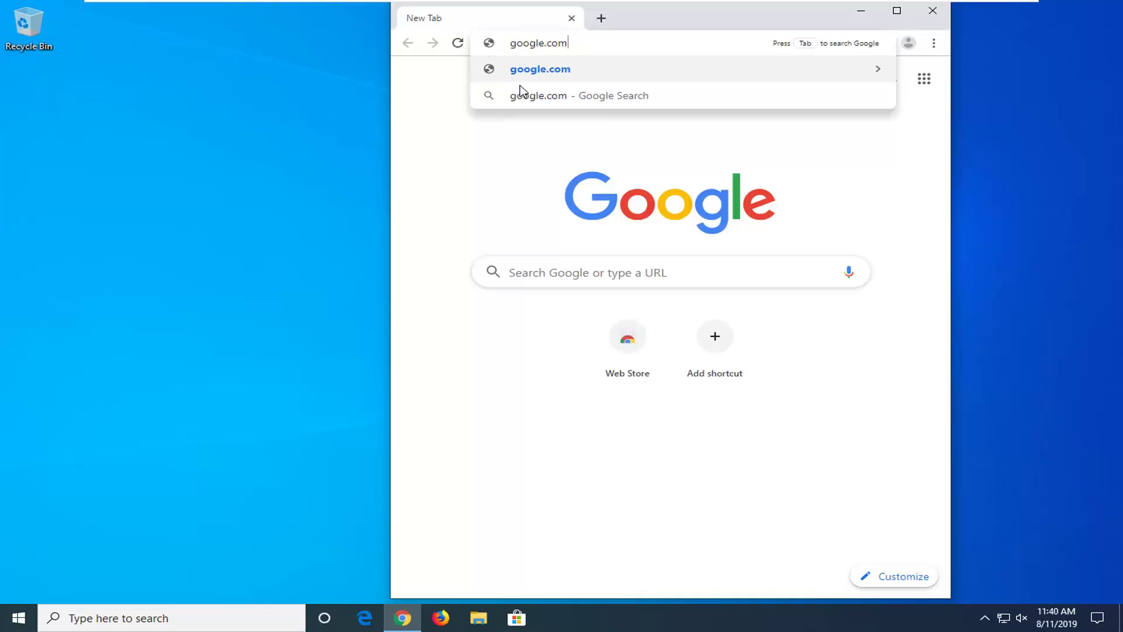
left_click(896, 11)
key("Return")
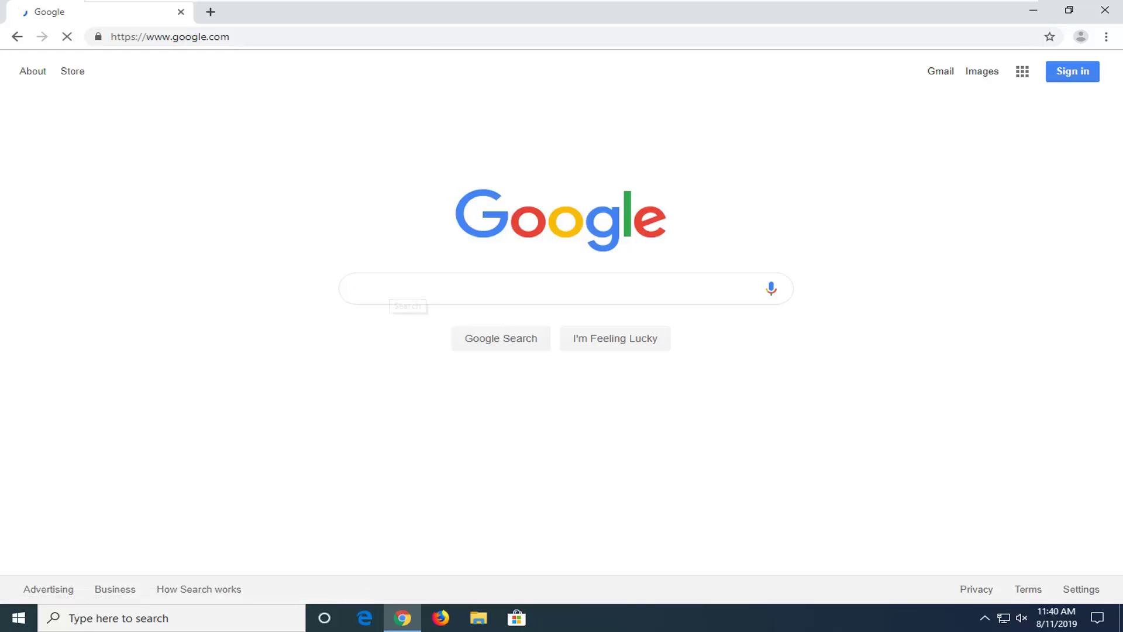
- Search Google for "ccleaner" and open the official CCleaner website from the results
type("ccleaner")
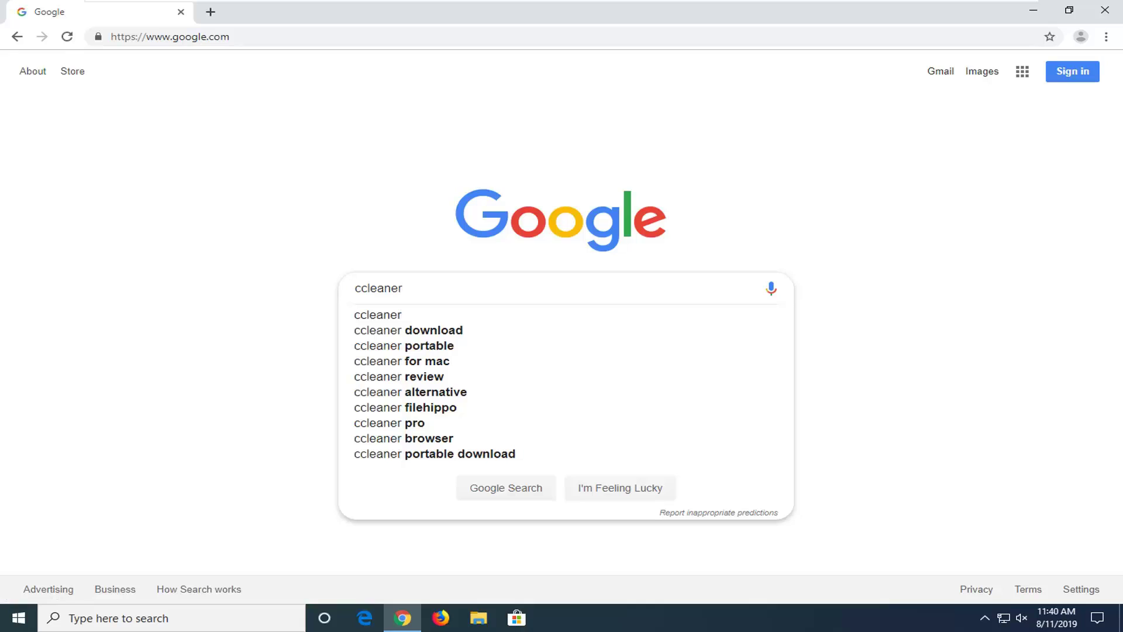
left_click(502, 321)
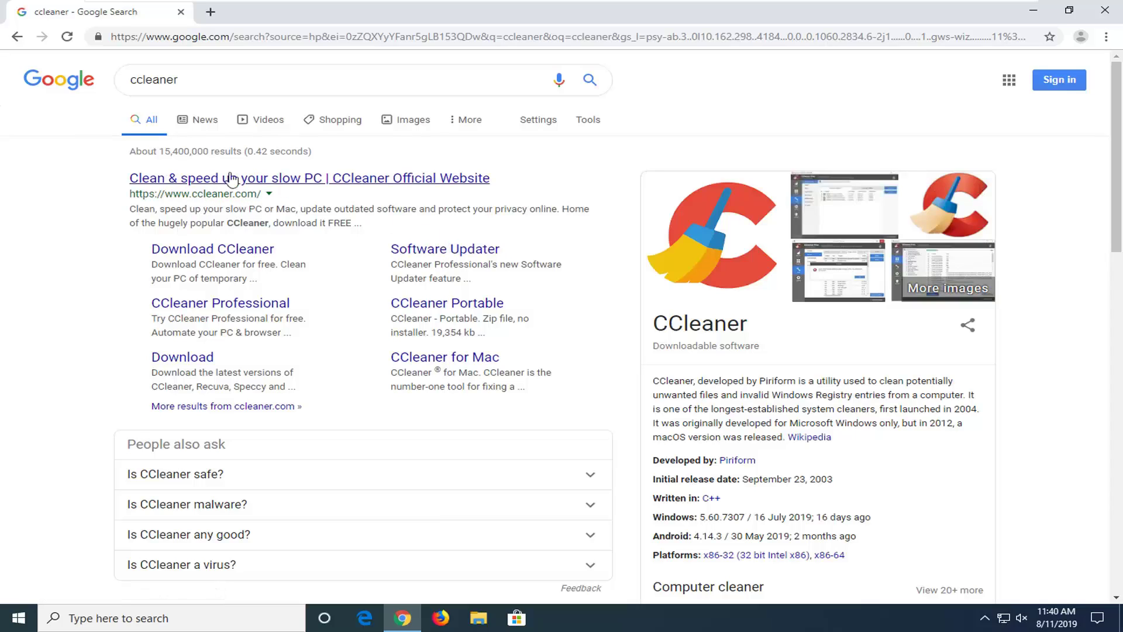
left_click(220, 192)
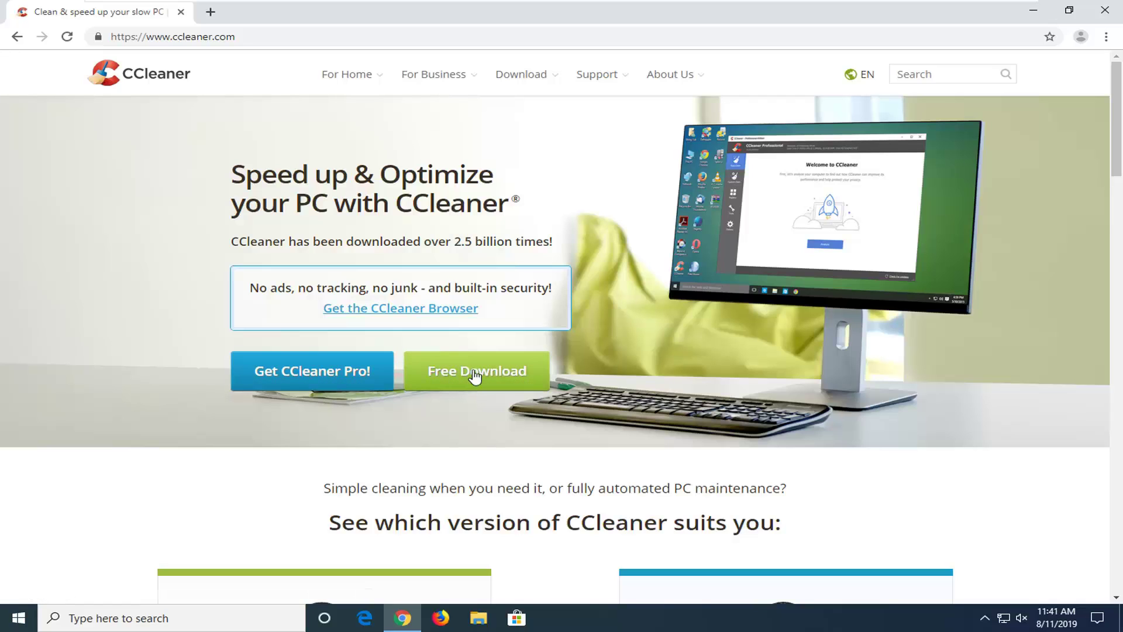
- Open the download page for CCleaner Free from the version comparison on the home page
scroll(475, 375, "down", 7)
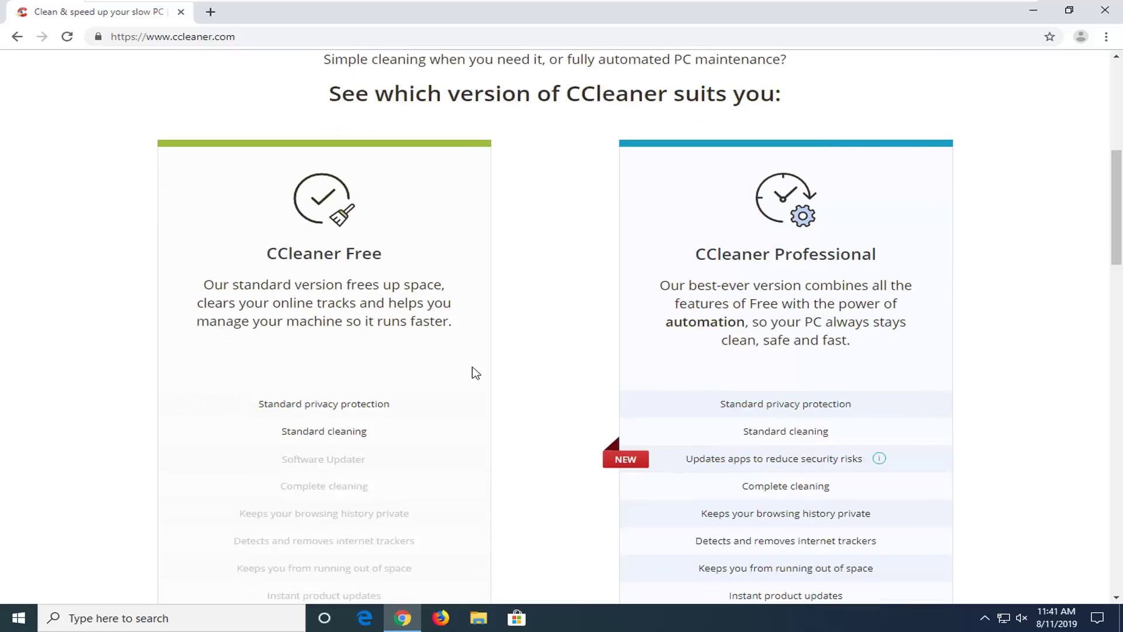
scroll(384, 328, "down", 2)
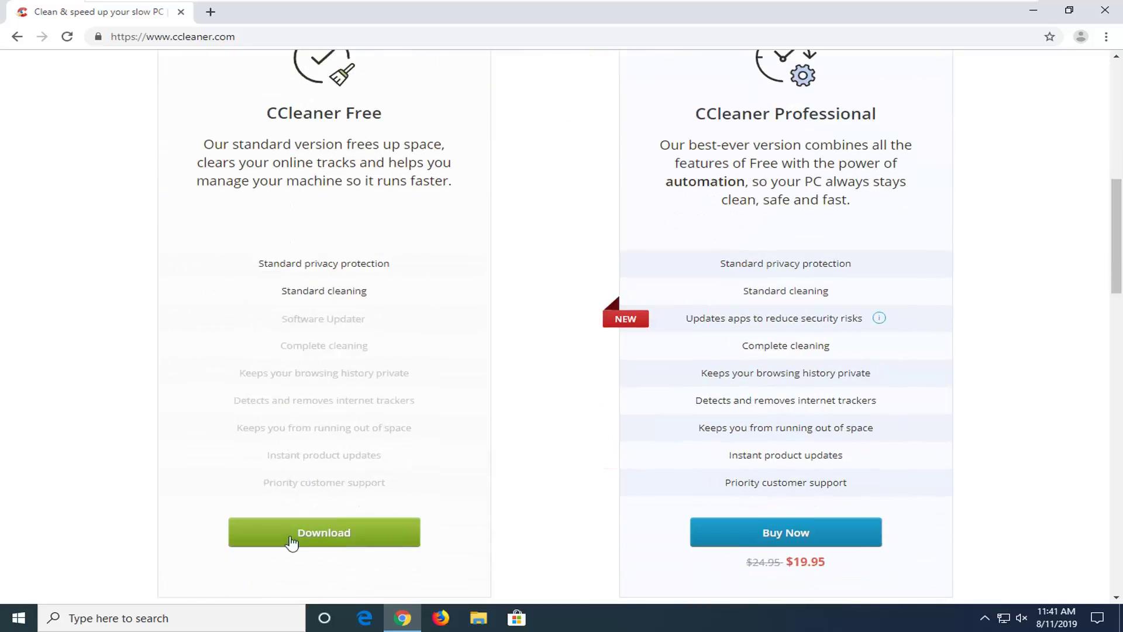
left_click(303, 538)
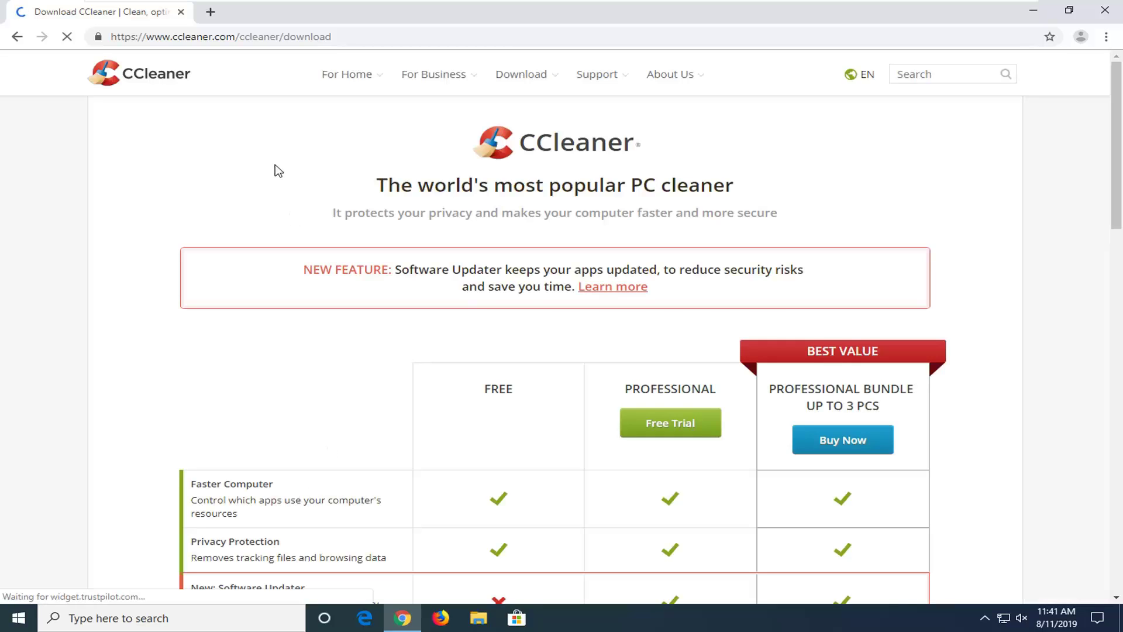
- Review the CCleaner edition comparison table and start the download of the Free edition
scroll(398, 298, "down", 1)
scroll(515, 100, "down", 5)
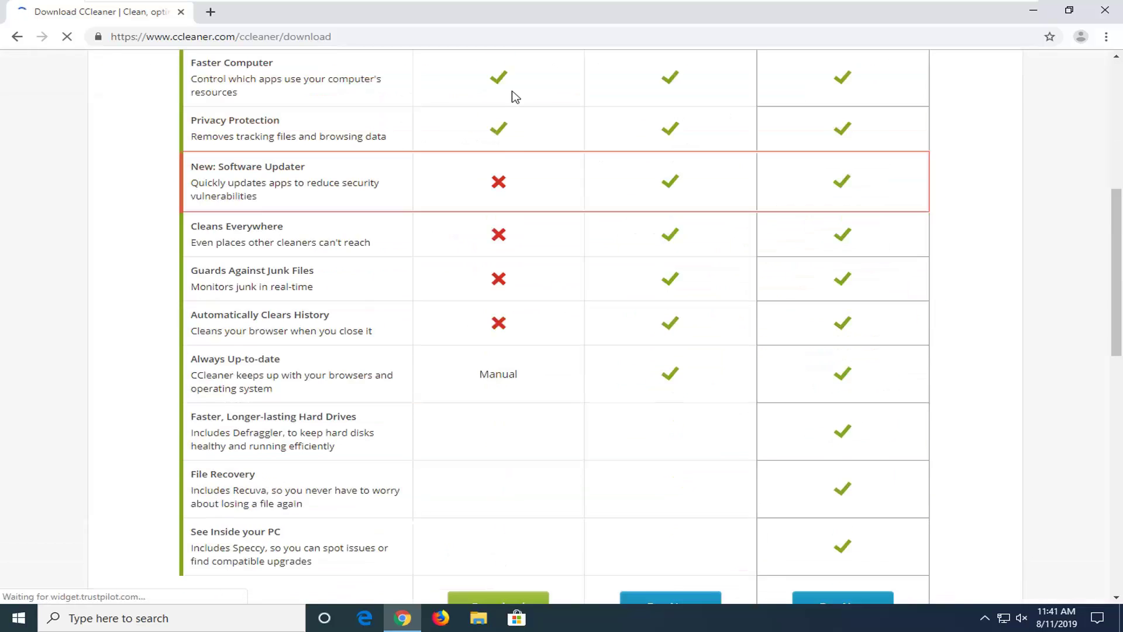
scroll(514, 504, "down", 1)
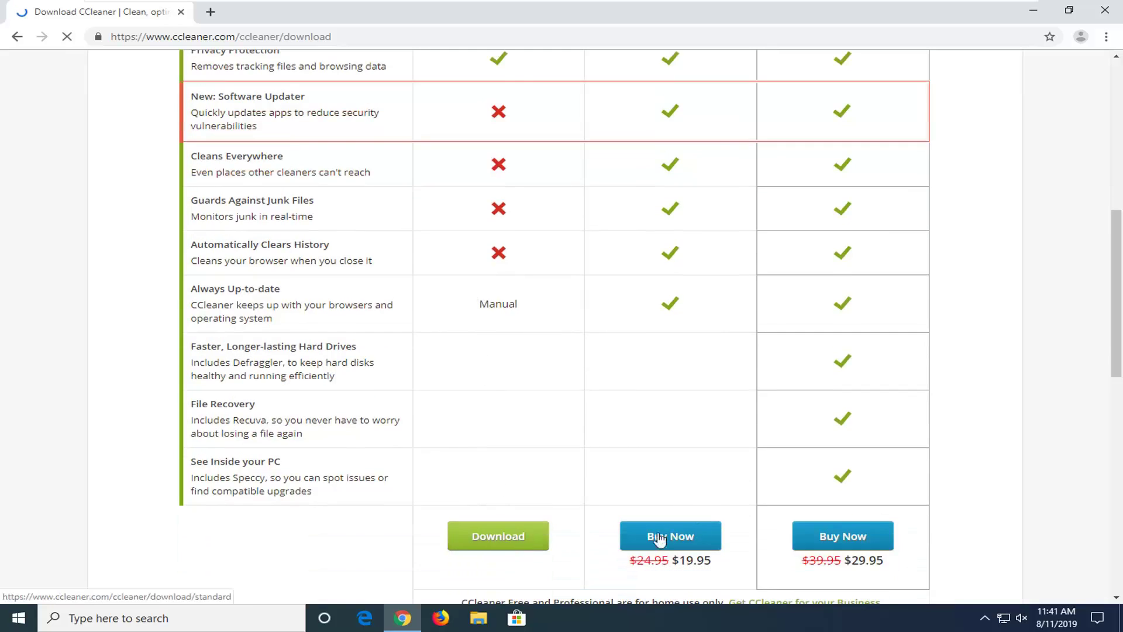
scroll(654, 476, "up", 6)
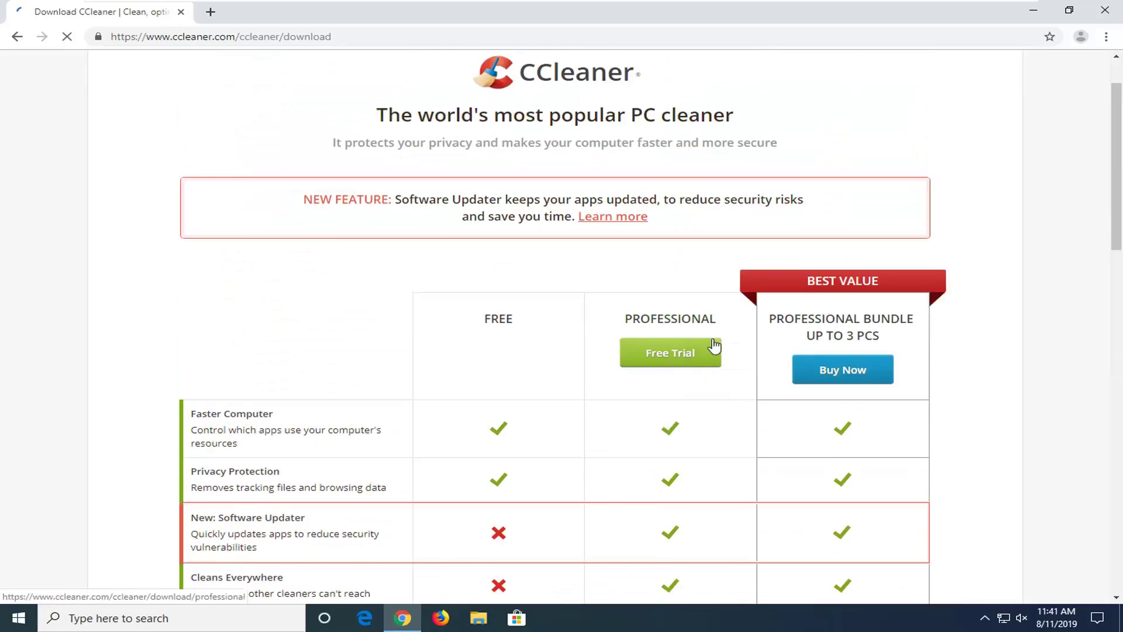
left_click(708, 357)
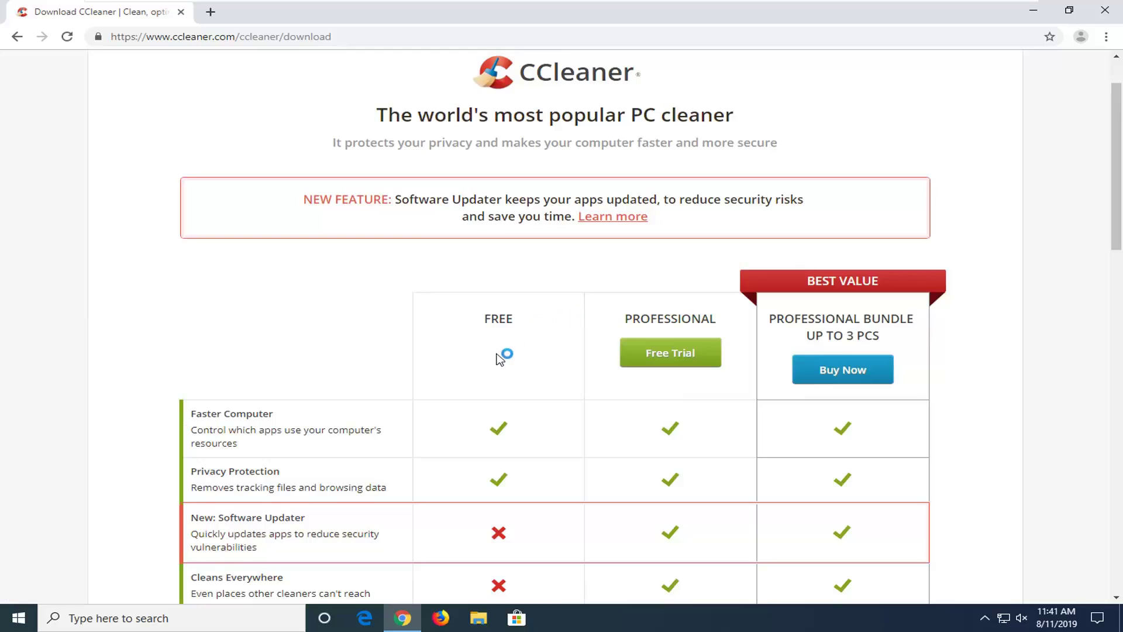
scroll(501, 354, "down", 4)
scroll(501, 353, "up", 4)
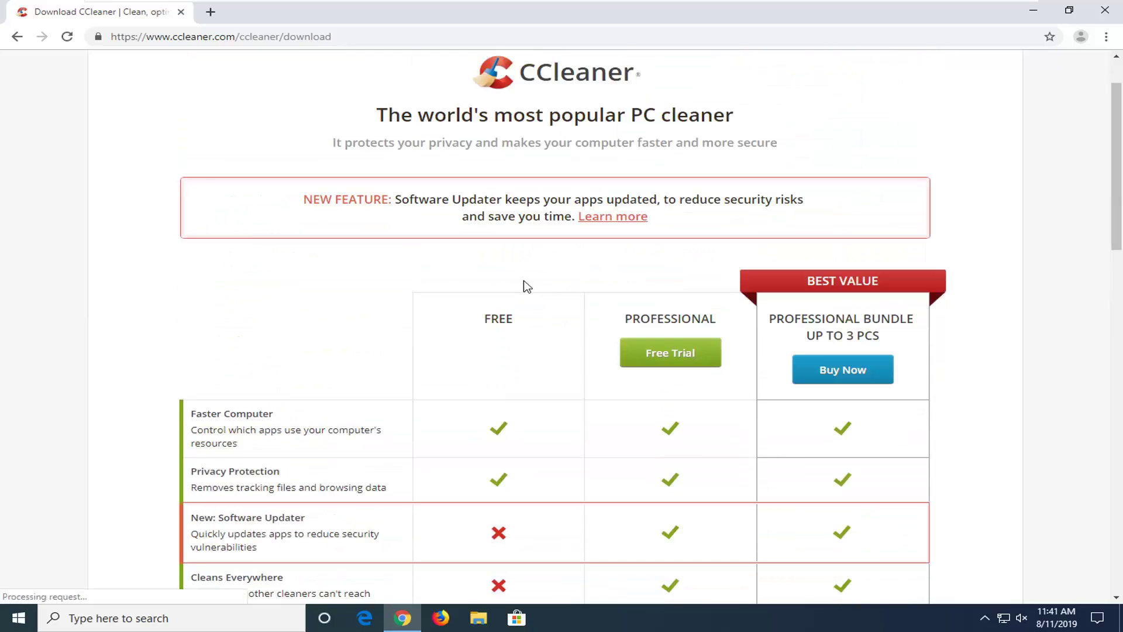
scroll(506, 339, "down", 4)
scroll(496, 351, "down", 2)
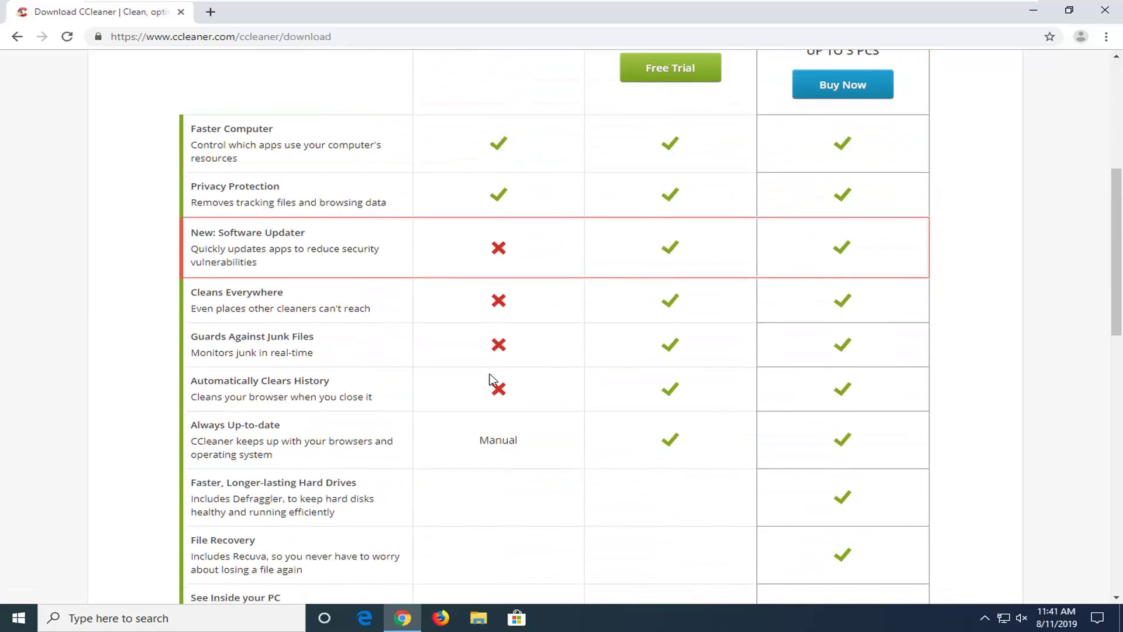
left_click(491, 544)
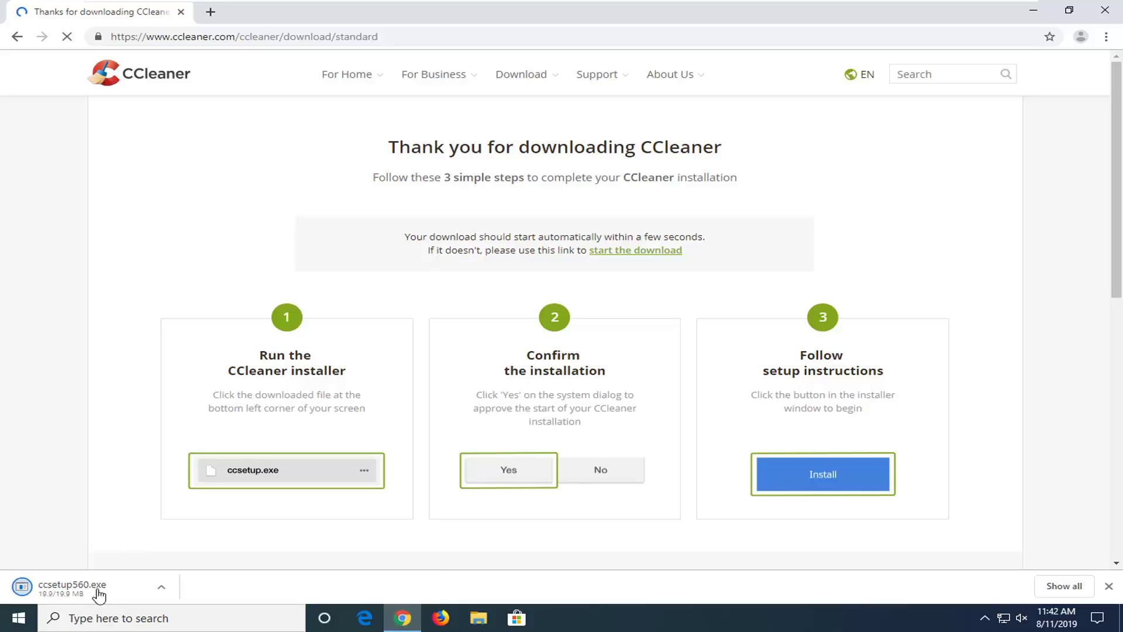
- Run the downloaded ccsetup560.exe installer and allow it to make changes to the device
left_click(57, 589)
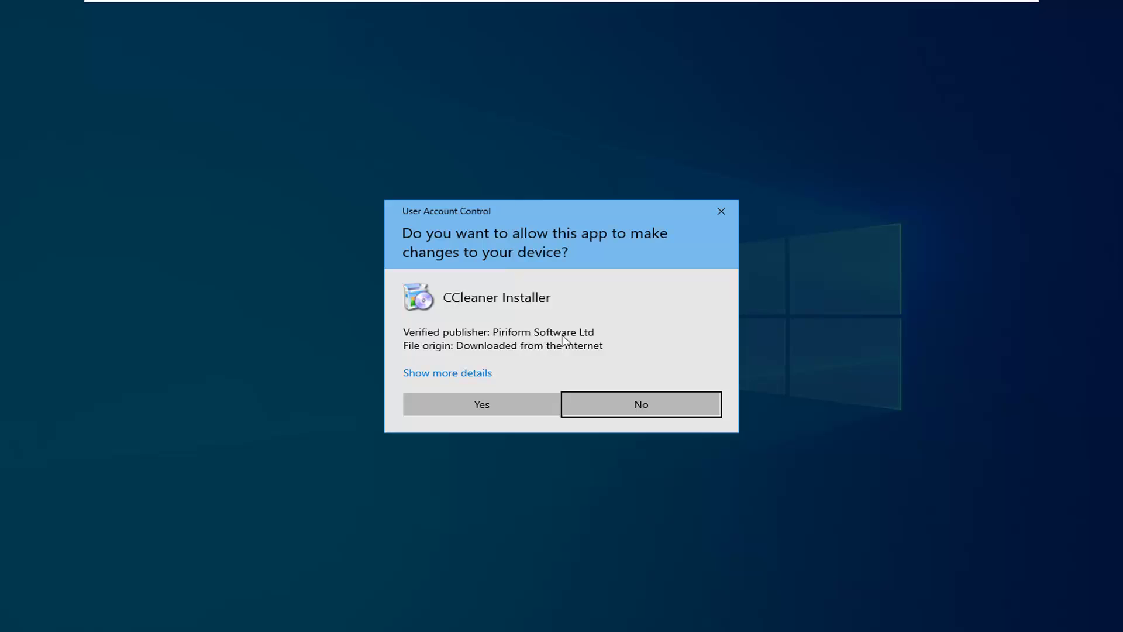
left_click(473, 407)
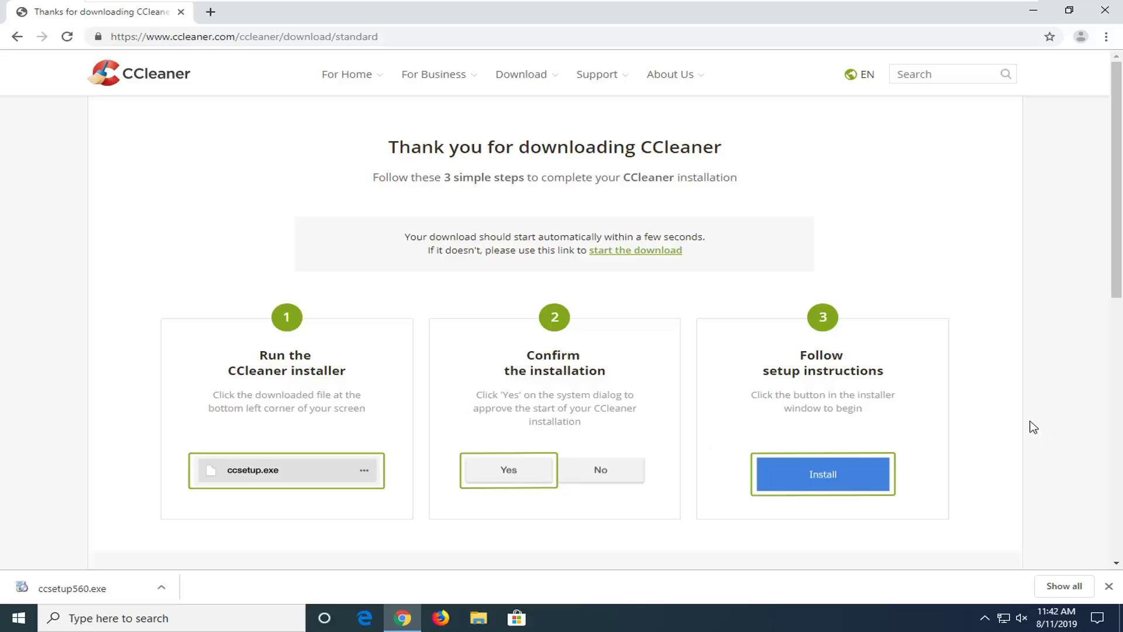
- Close the browser and install CCleaner without CCleaner Browser and without the 'Open CCleaner...' option in the Recycle Bin context menu
left_click(1105, 10)
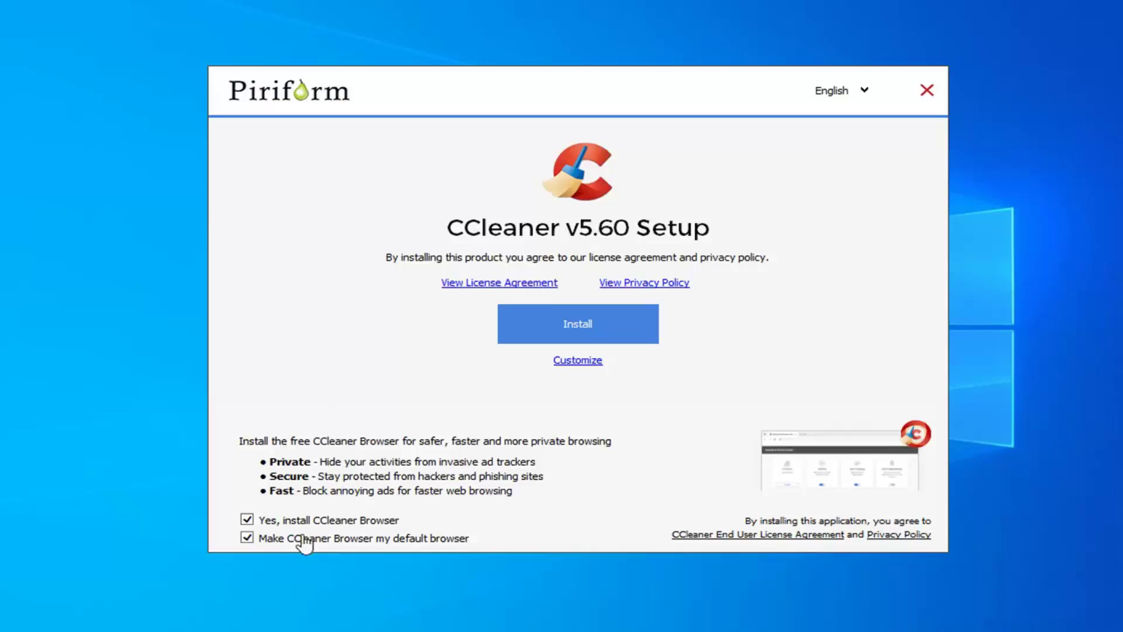
left_click(264, 521)
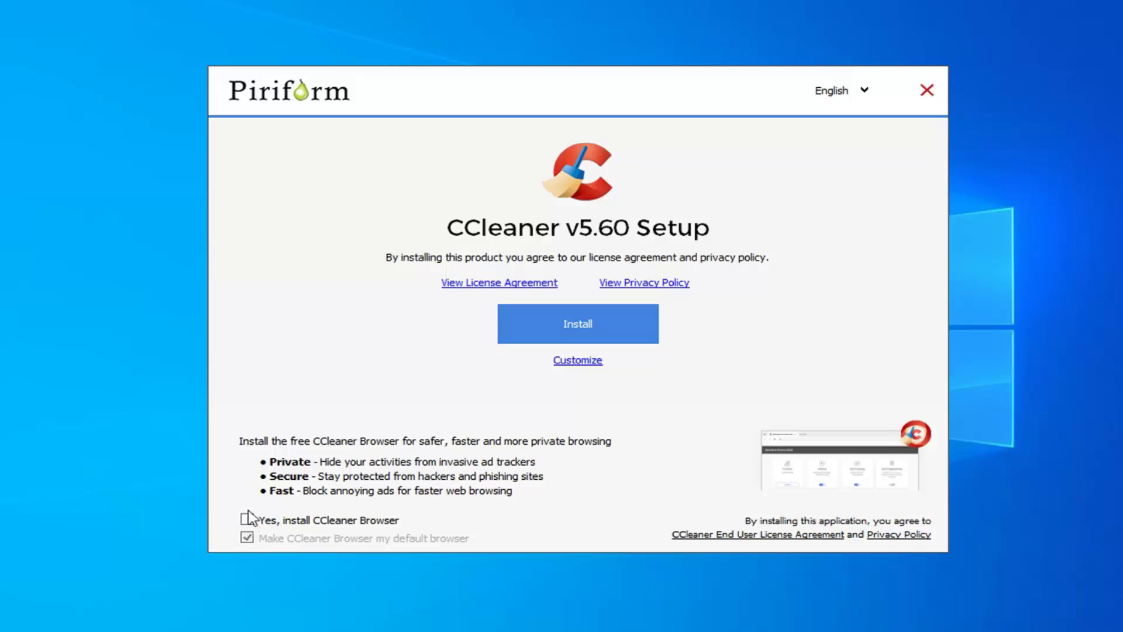
left_click(573, 361)
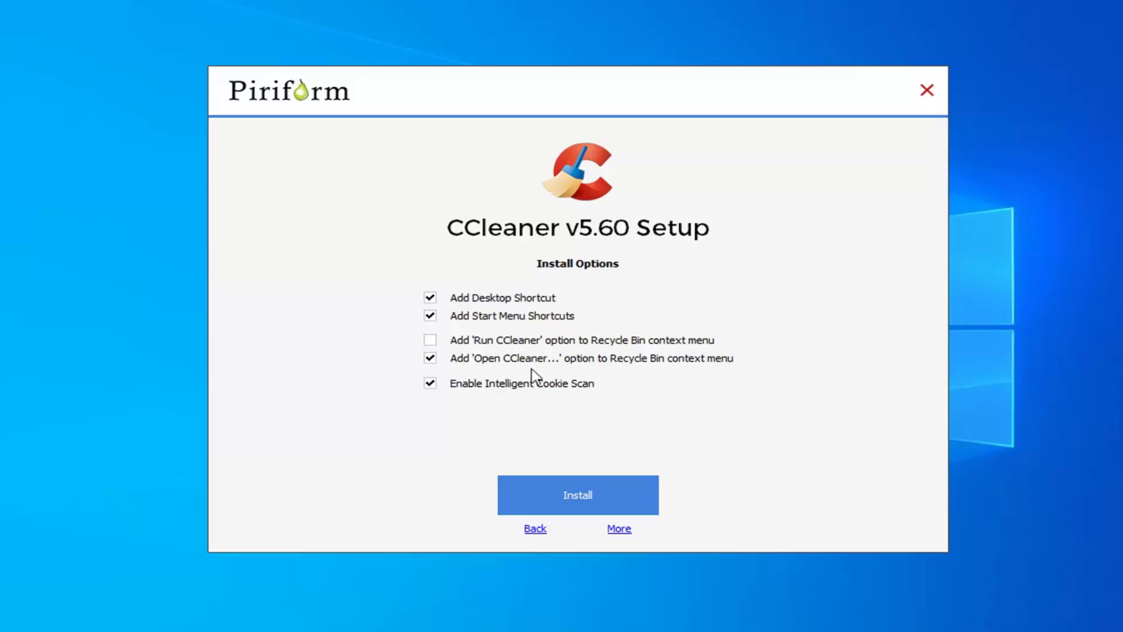
left_click(429, 358)
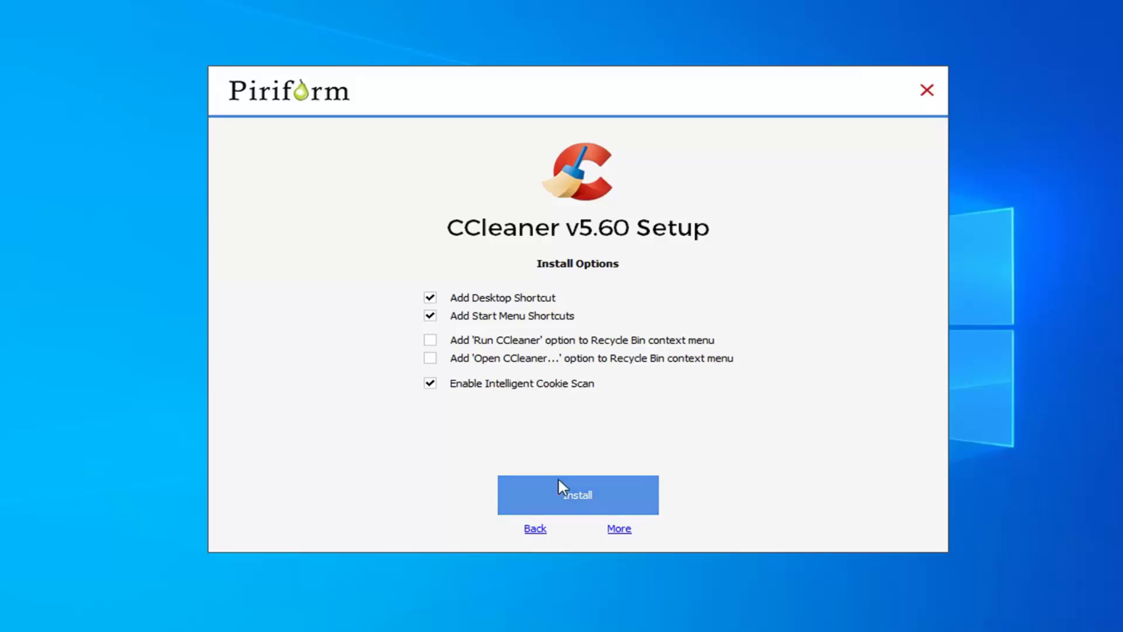
left_click(571, 492)
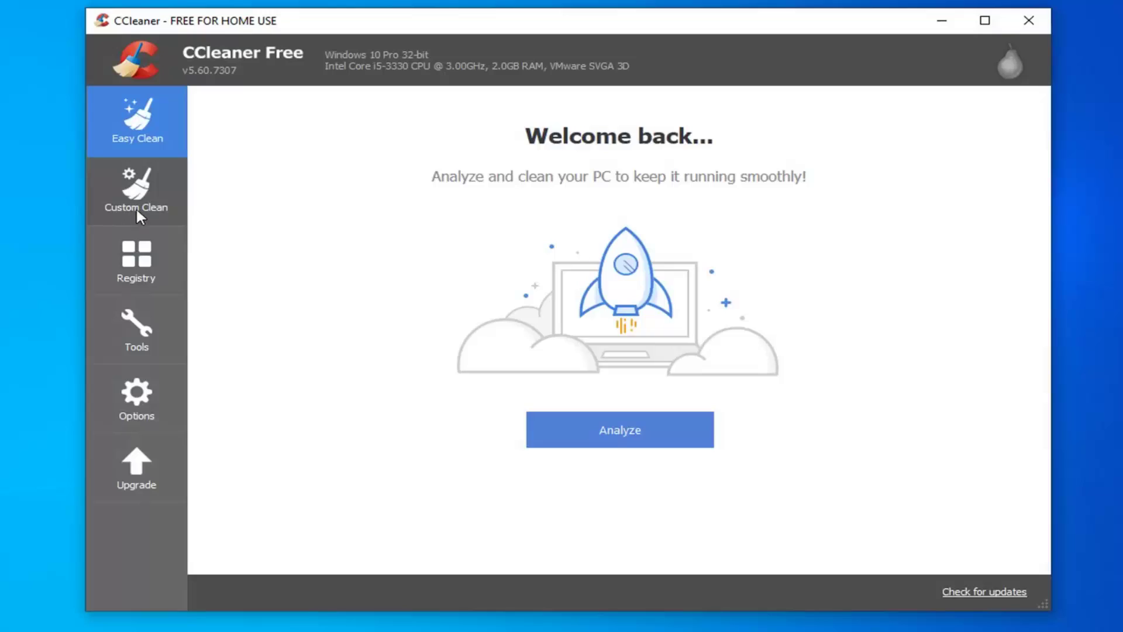
- Examine the Custom Clean checklists for both Windows and Applications to see which items are selected for cleaning
left_click(138, 210)
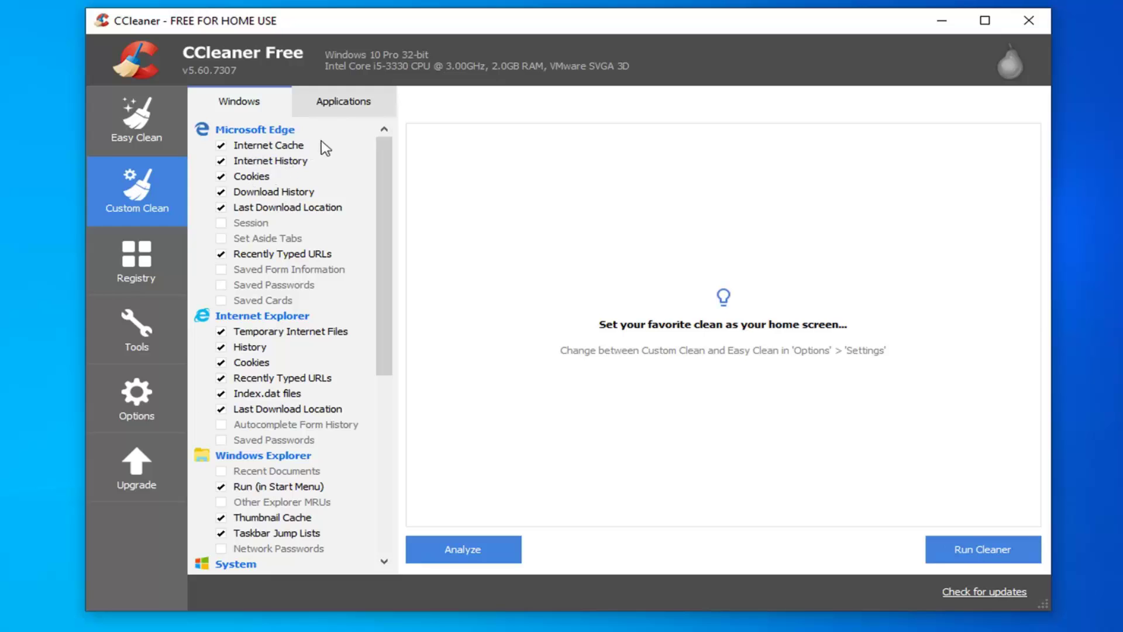
scroll(245, 213, "down", 7)
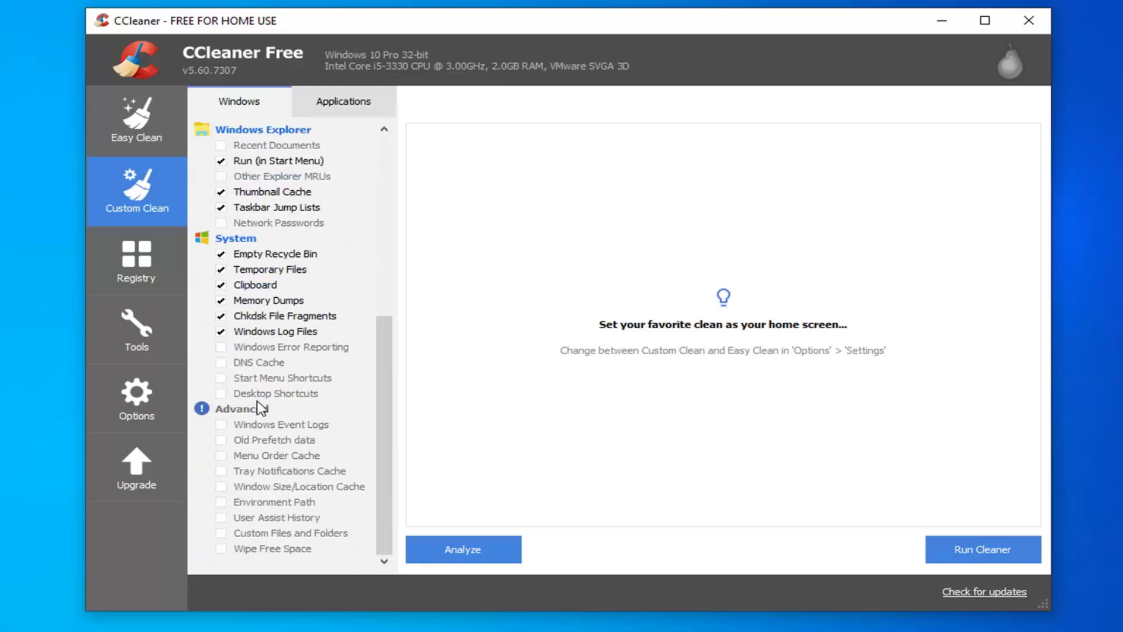
scroll(263, 409, "up", 3)
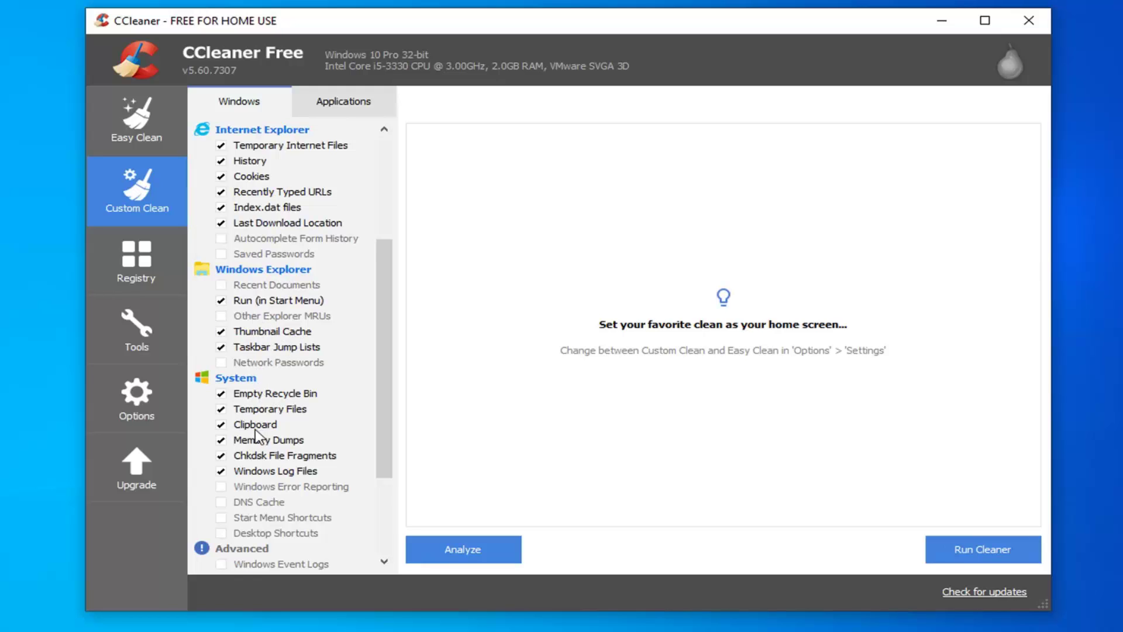
scroll(262, 435, "down", 2)
scroll(281, 363, "down", 1)
scroll(304, 263, "up", 5)
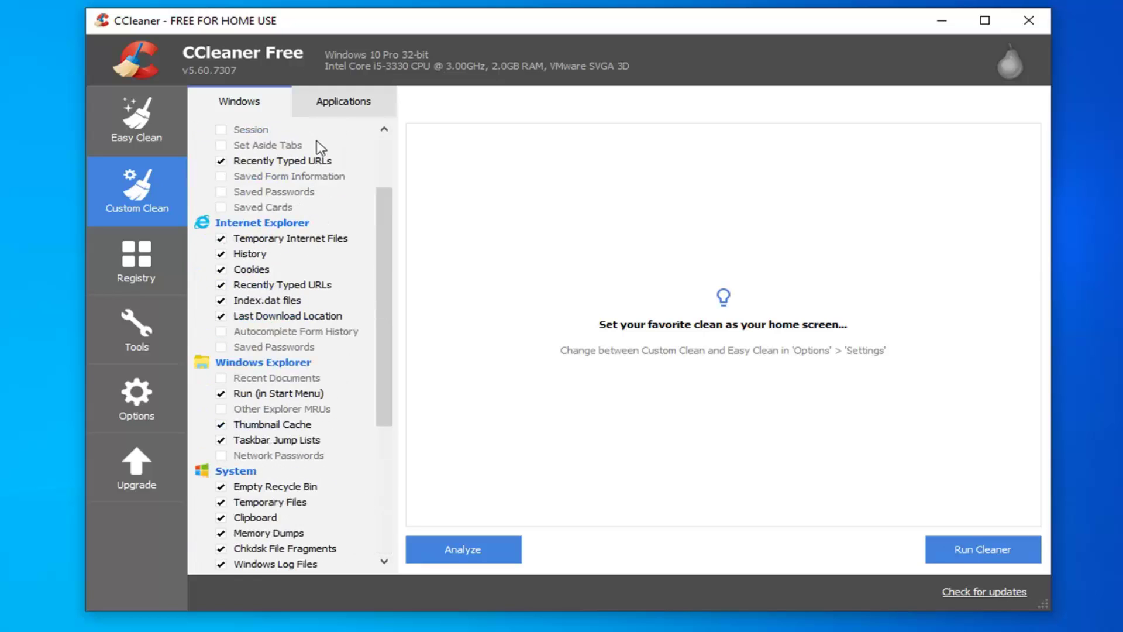
left_click(344, 103)
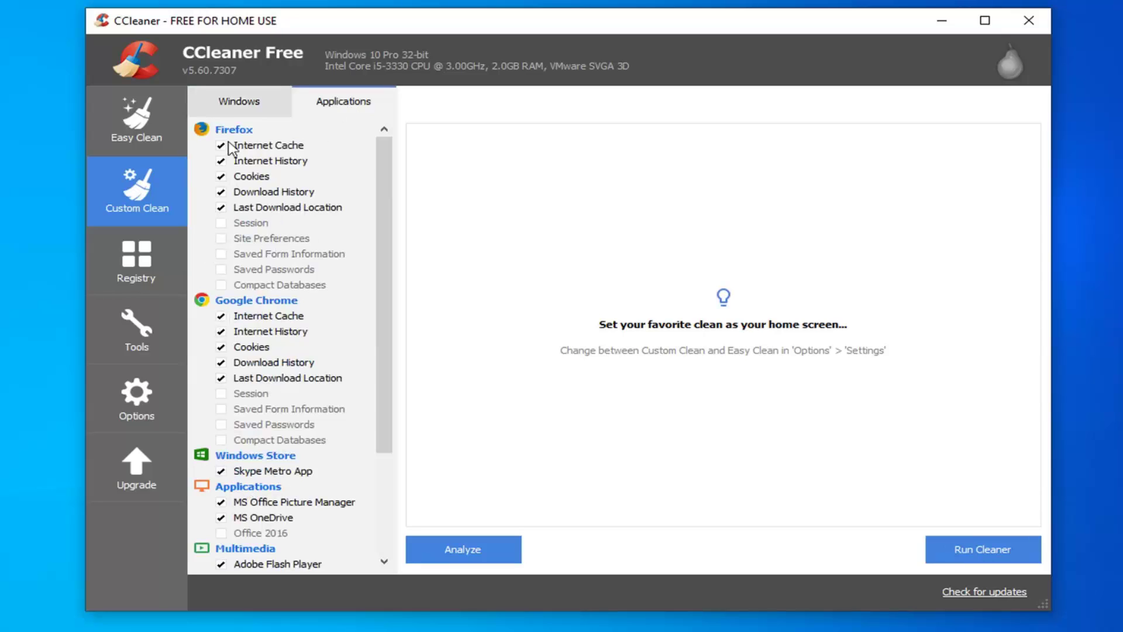
scroll(220, 319, "down", 1)
scroll(270, 319, "up", 1)
scroll(296, 307, "down", 3)
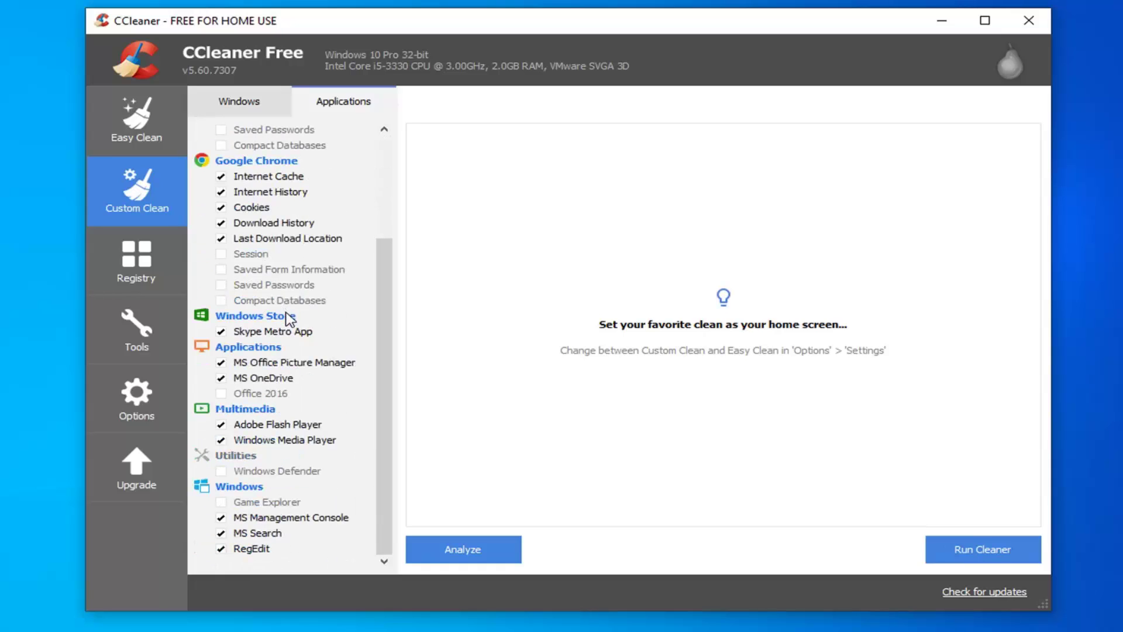
scroll(285, 321, "up", 1)
scroll(285, 322, "up", 2)
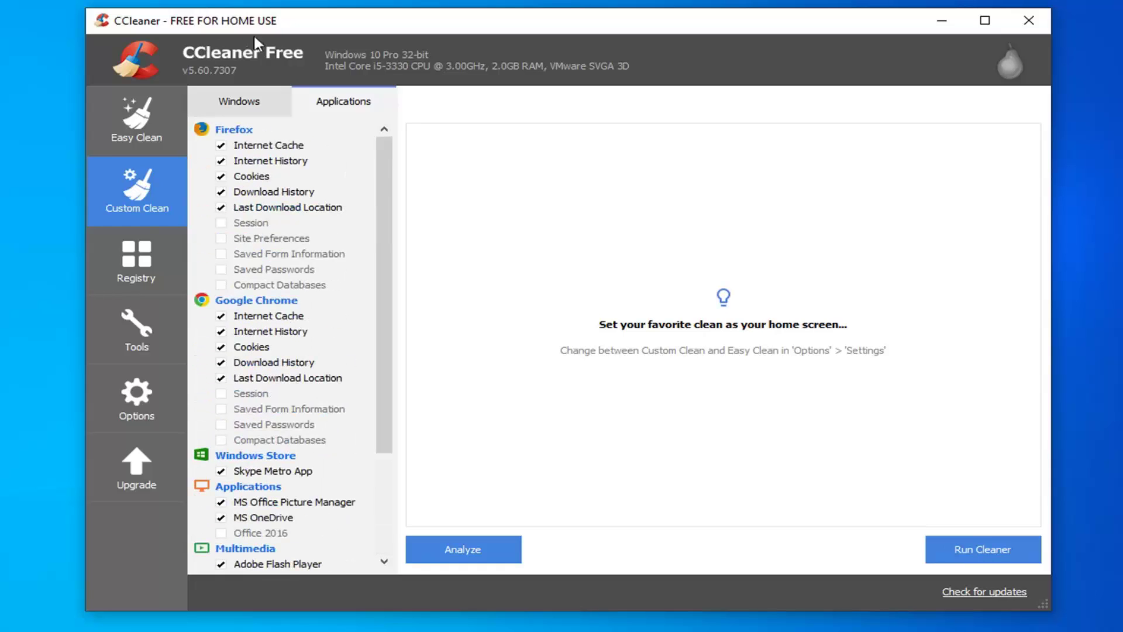
- In the CCleaner options, view the exclusion list and add the google.com cookie to the cookies to keep
left_click(135, 399)
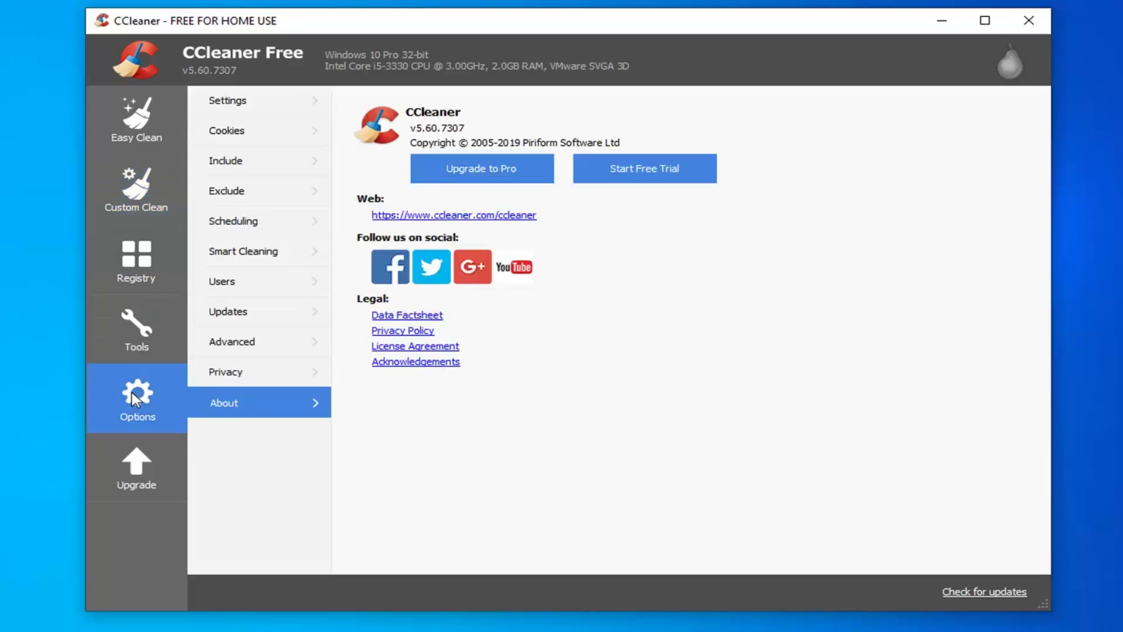
left_click(231, 190)
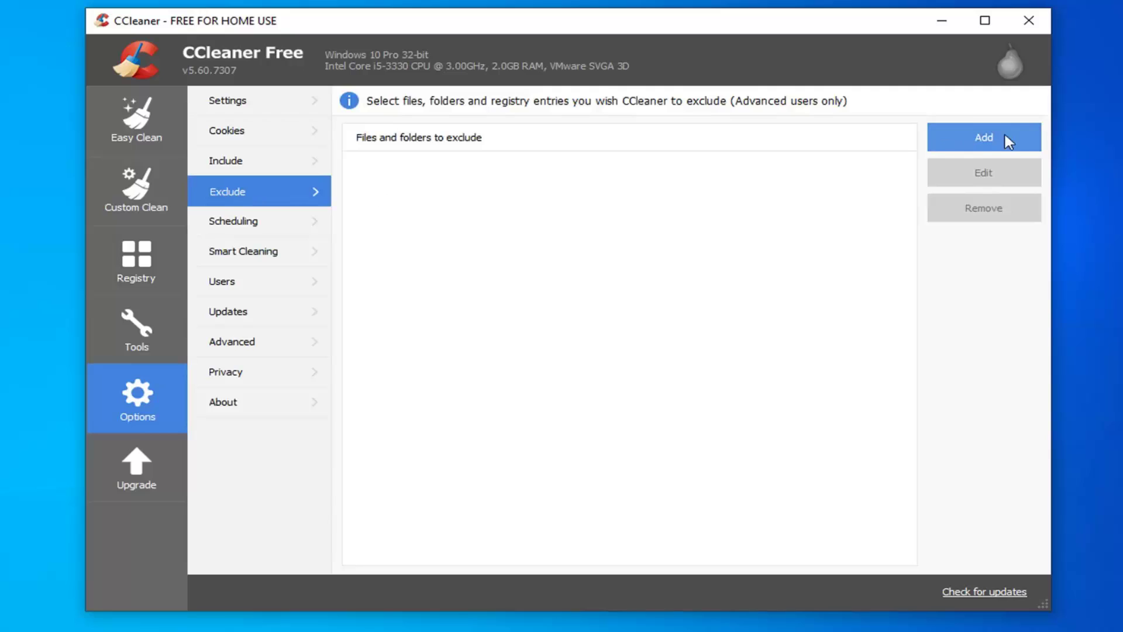
left_click(242, 143)
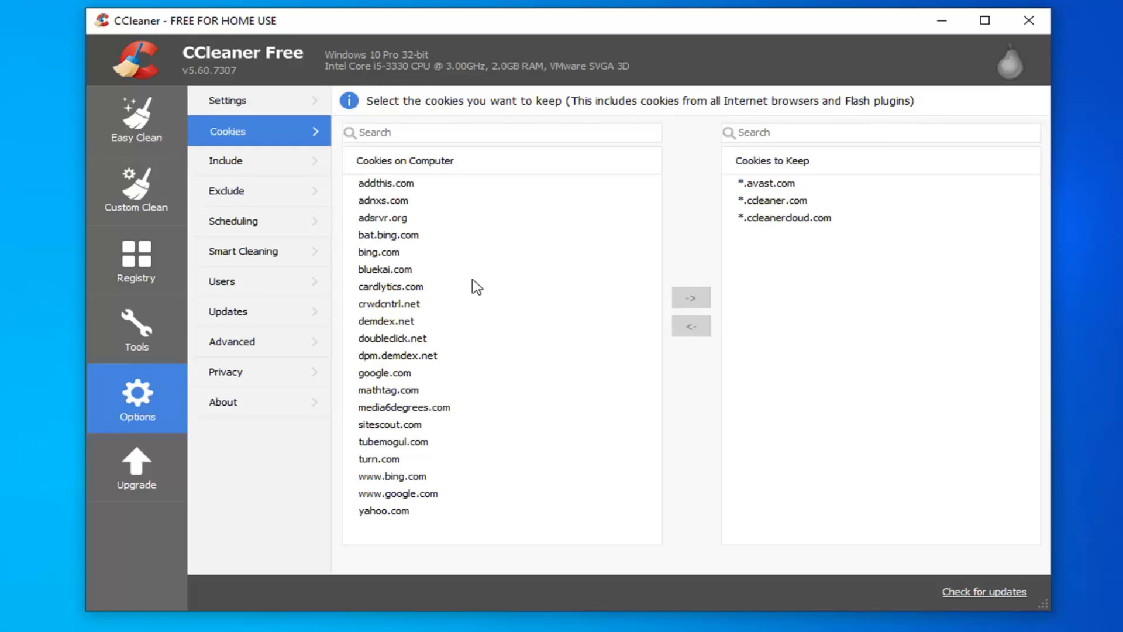
left_click(387, 376)
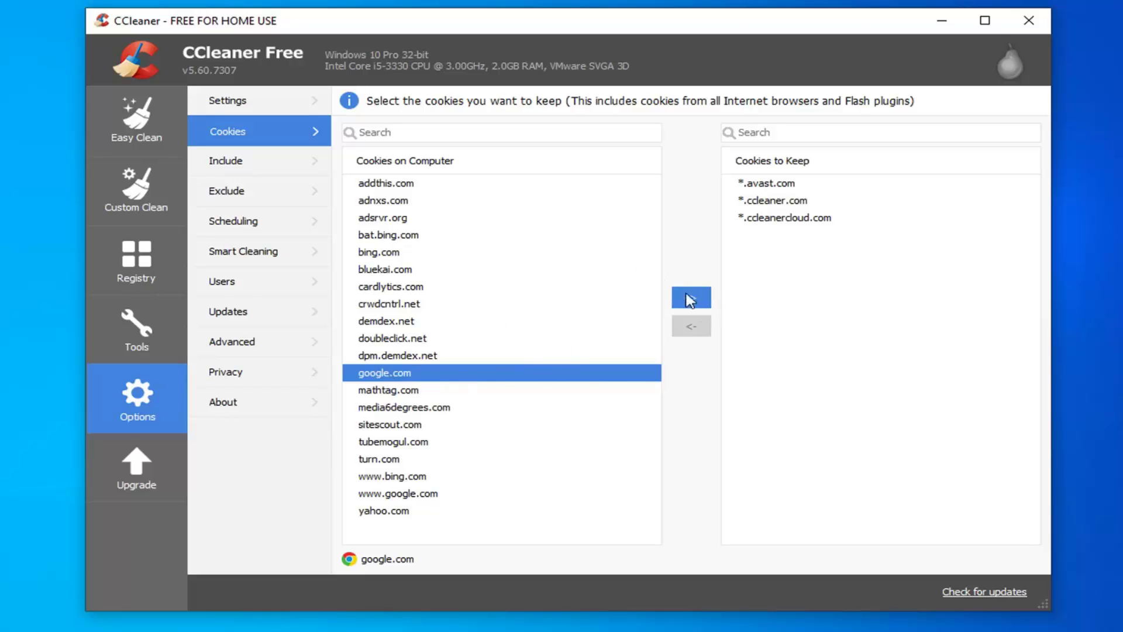
left_click(704, 303)
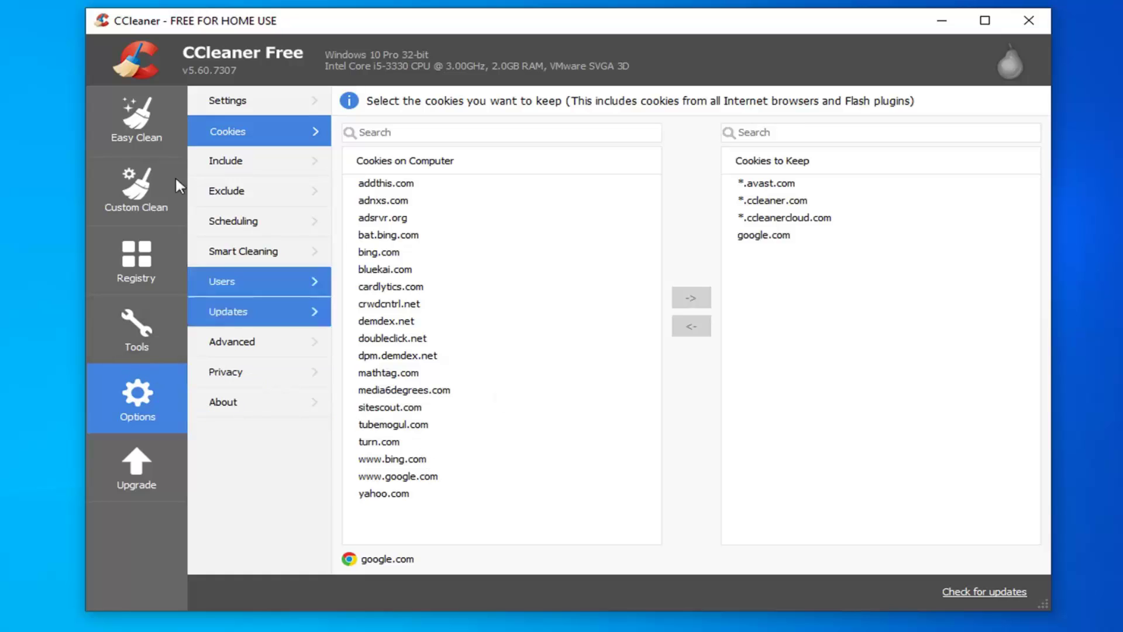
- Return to Custom Clean, review the Applications and Windows selections, and analyze the files for removal
left_click(125, 186)
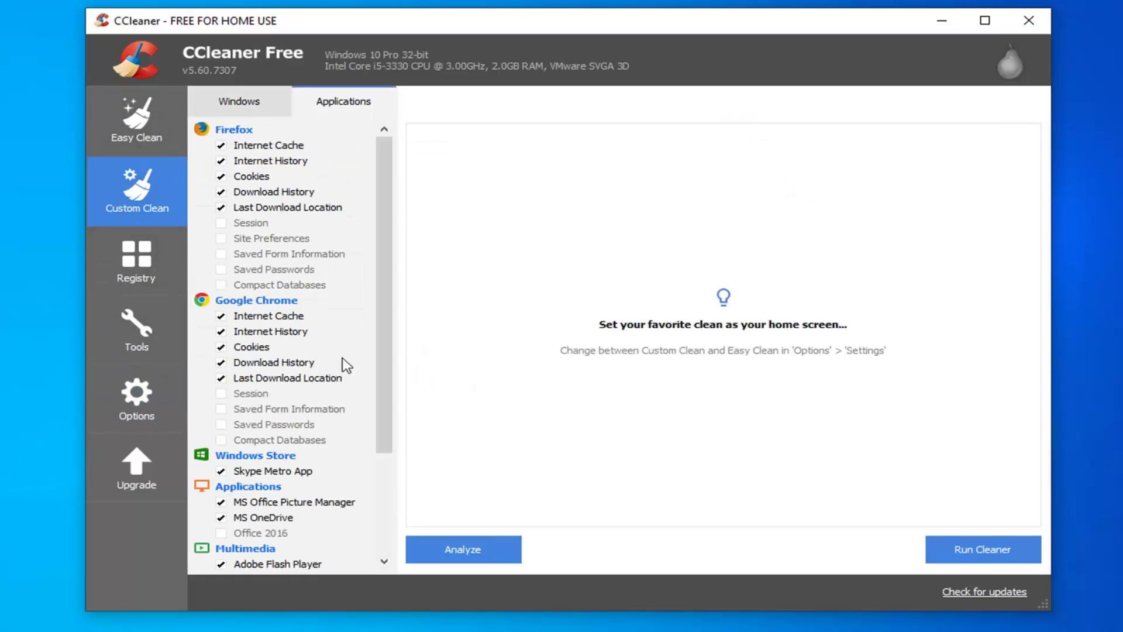
scroll(345, 369, "down", 3)
scroll(321, 396, "up", 3)
left_click(228, 109)
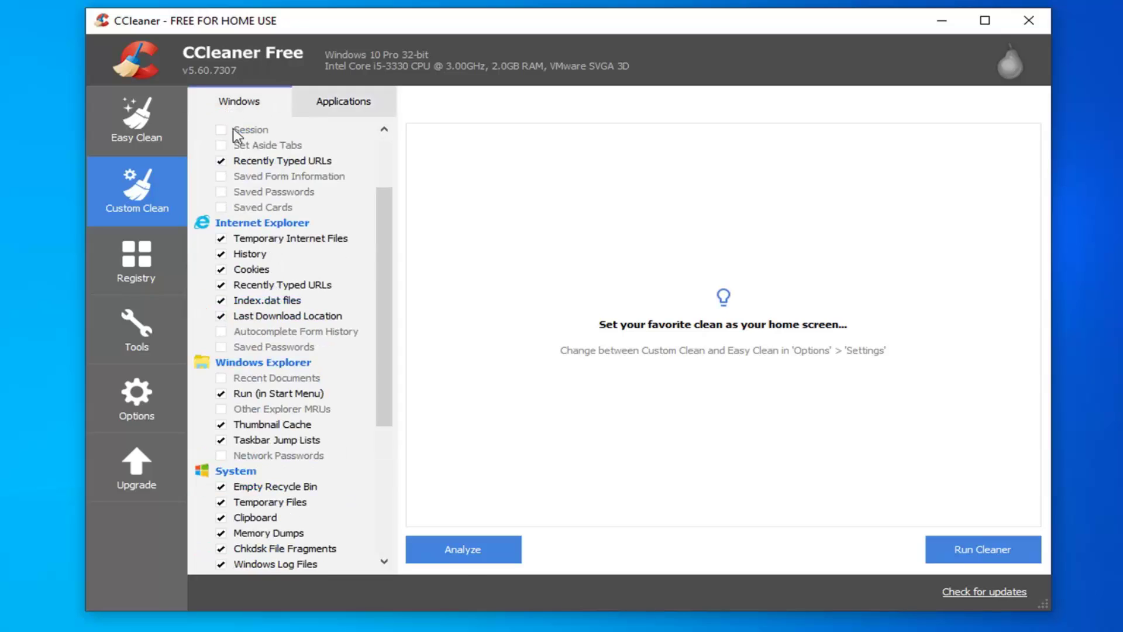
left_click(460, 551)
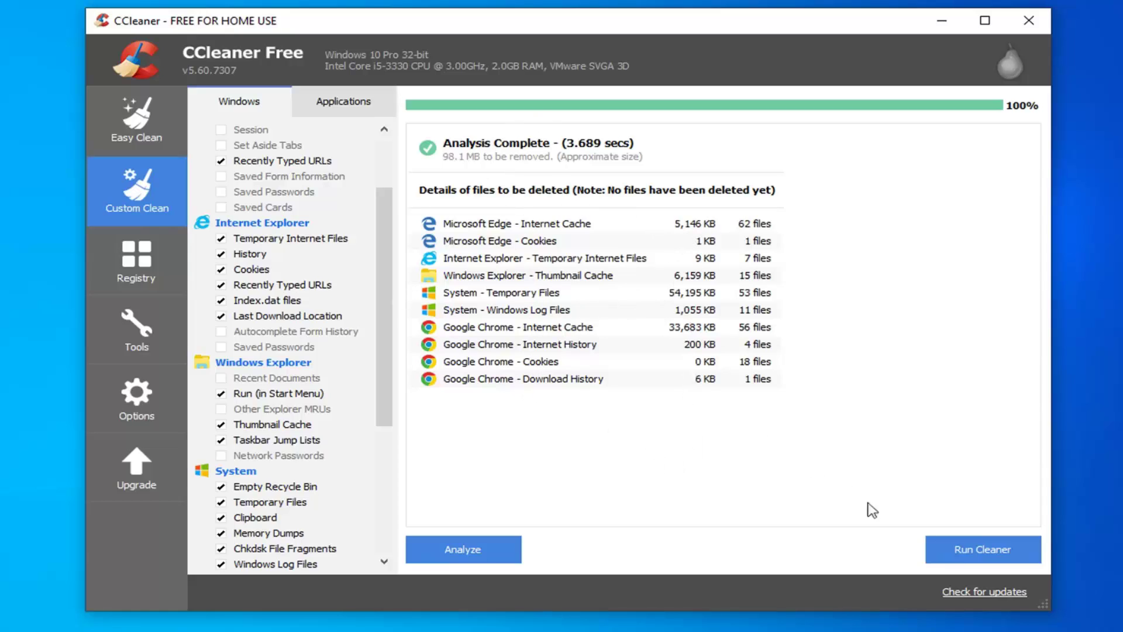
- Run the cleaner on the analyzed files, confirm their deletion, and close CCleaner
left_click(959, 552)
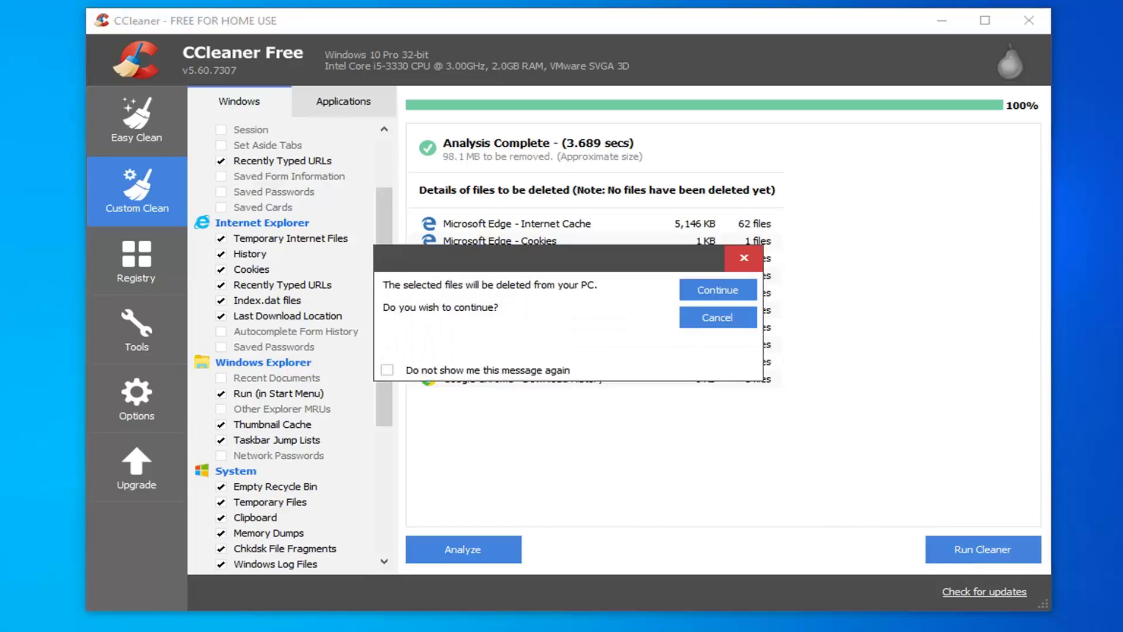
left_click(710, 296)
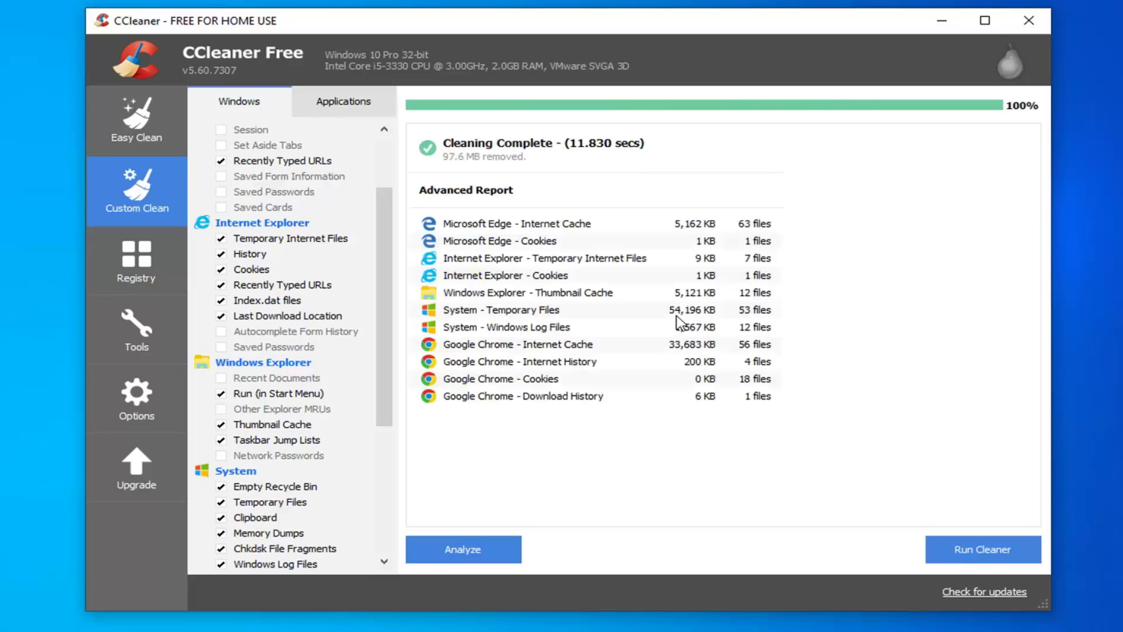
left_click(1028, 20)
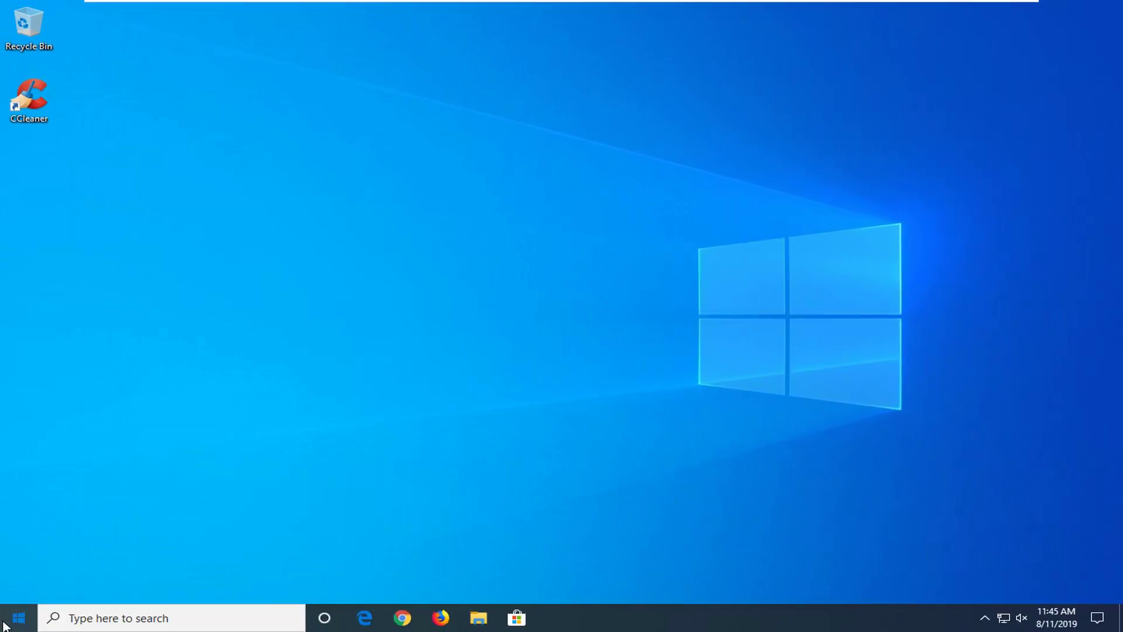
- Search Windows for "disk cleanup", open Disk Cleanup for drive C:, and have it include system files
left_click(3, 625)
type("disk cl")
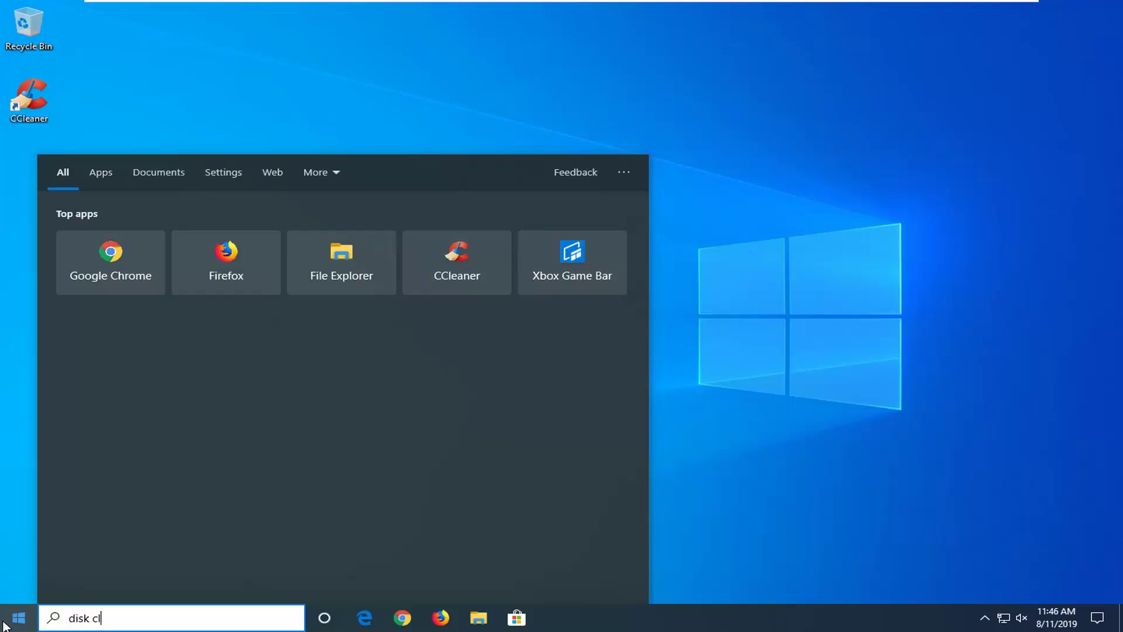
type("eanup")
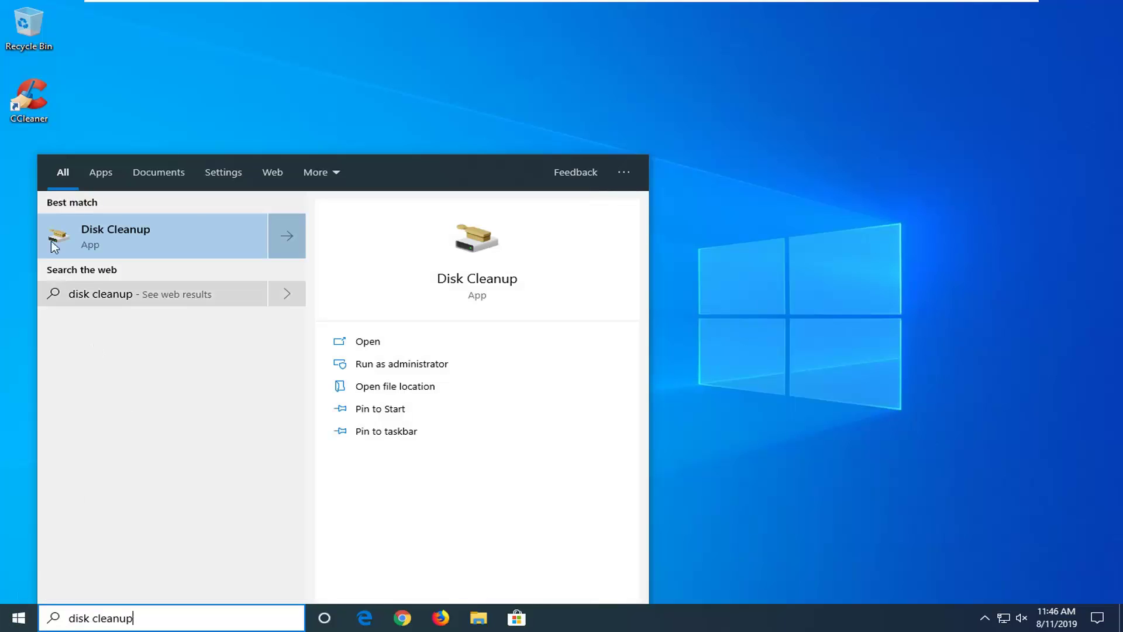
left_click(124, 237)
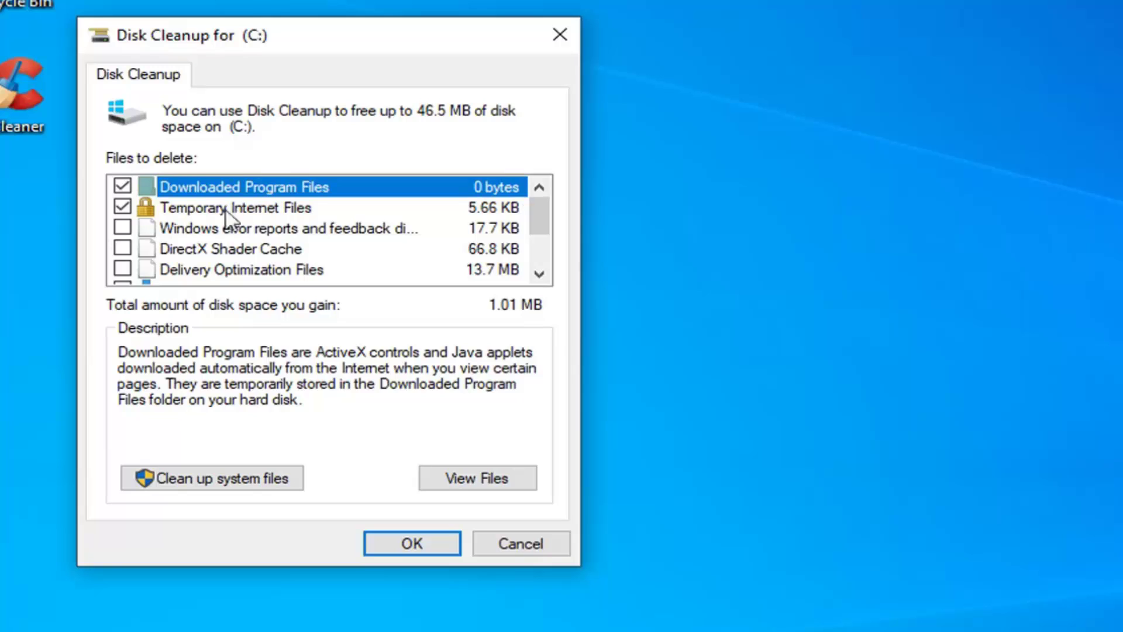
left_click(227, 483)
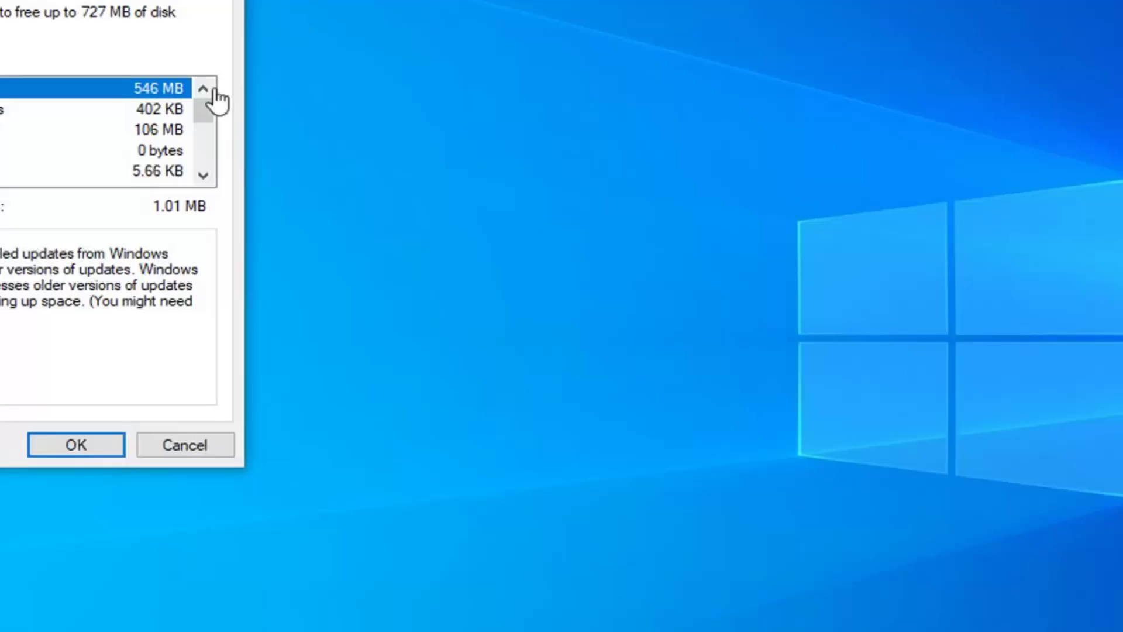
- Add Windows Update Cleanup and Windows upgrade log files to the files to delete, and permanently delete all selected files
left_click_drag(35, 0, 359, 60)
left_click(111, 197)
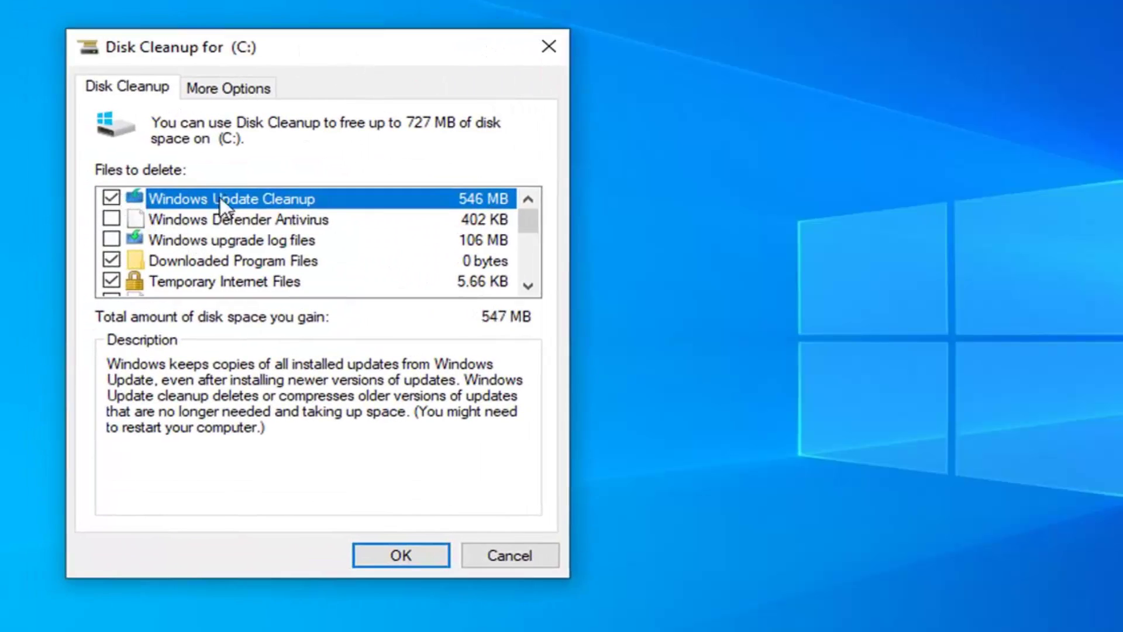
left_click(111, 239)
left_click(414, 555)
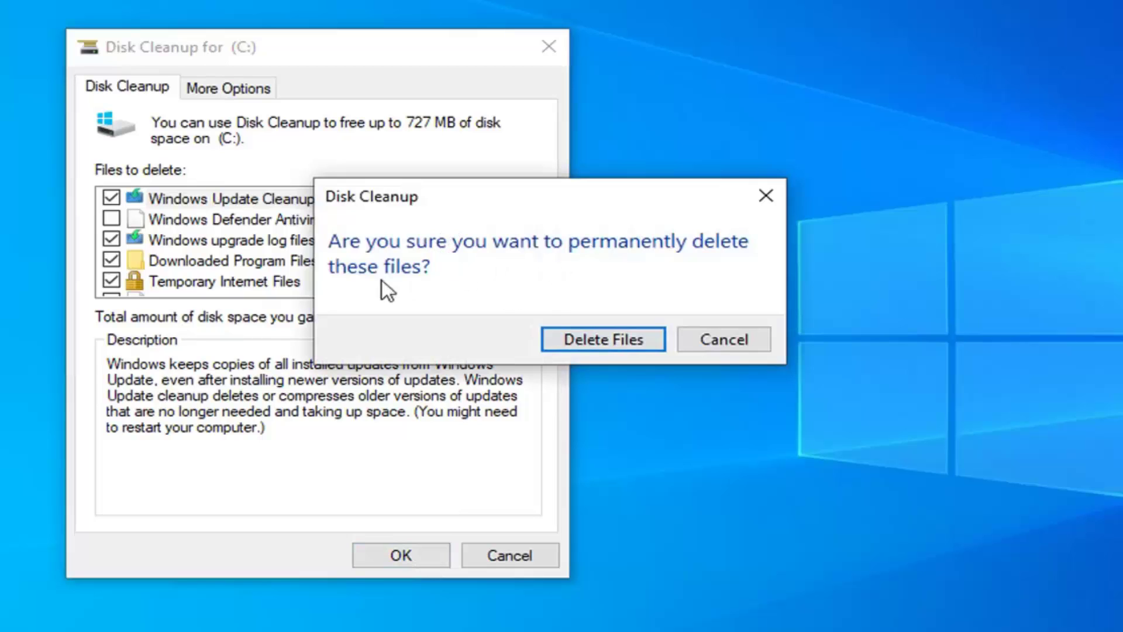
left_click(588, 339)
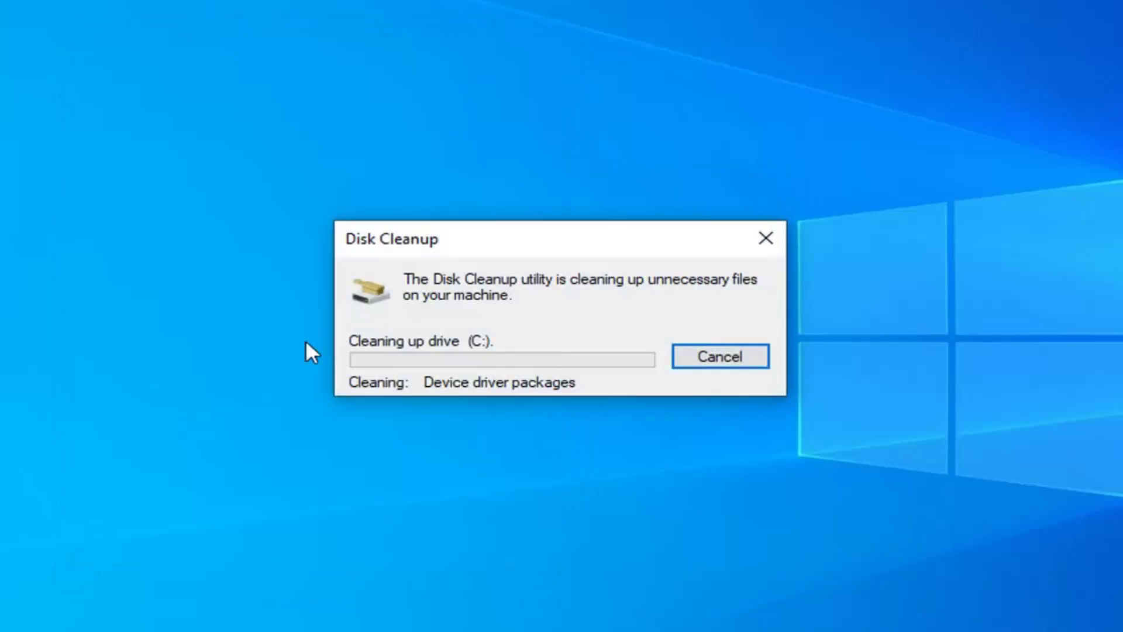